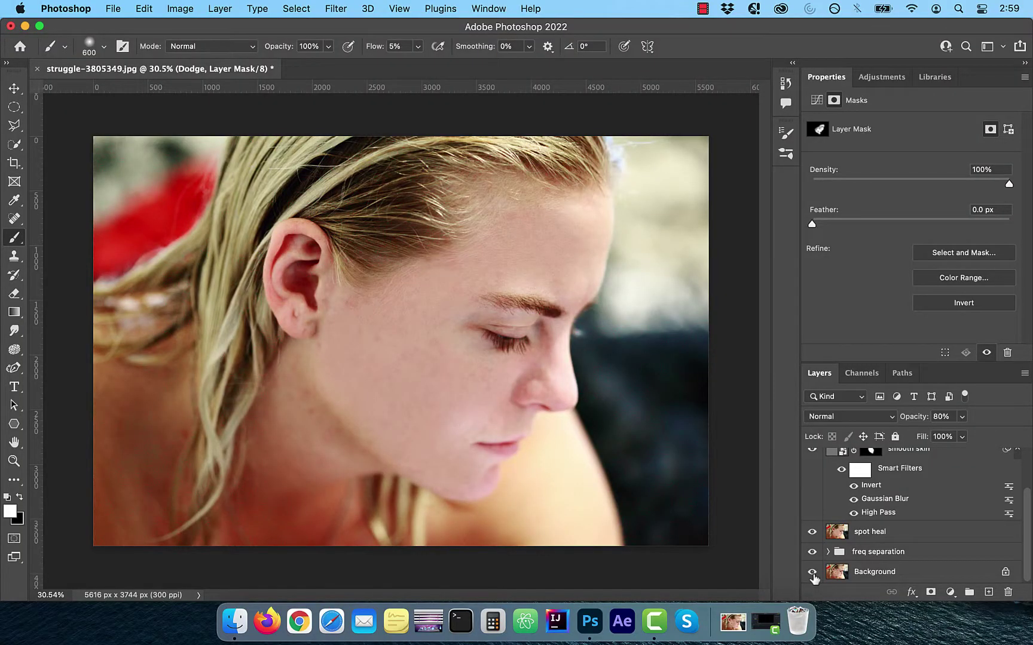
Step: Toggle layer visibility to compare the retouch against the original photo
{"action": "left_click", "coordinate": [812, 572], "text": "alt"}
{"action": "left_click", "coordinate": [812, 573], "text": "alt"}
{"action": "left_click", "coordinate": [812, 572], "text": "alt"}
{"action": "left_click", "coordinate": [812, 572], "text": "alt"}
{"action": "left_click", "coordinate": [812, 572], "text": "alt"}
{"action": "left_click", "coordinate": [812, 572], "text": "alt"}
{"action": "left_click", "coordinate": [812, 572], "text": "alt"}
{"action": "left_click", "coordinate": [812, 572], "text": "alt"}
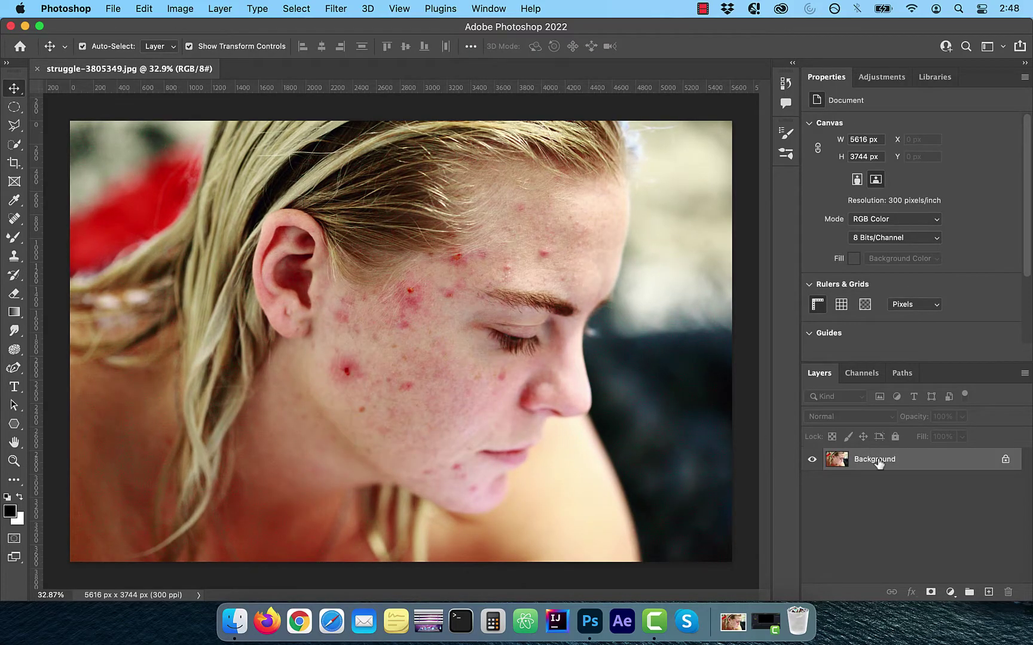
Step: Duplicate the Background layer and rename the first copy 'Low - color'
{"action": "left_click_drag", "start_coordinate": [876, 461], "coordinate": [989, 592]}
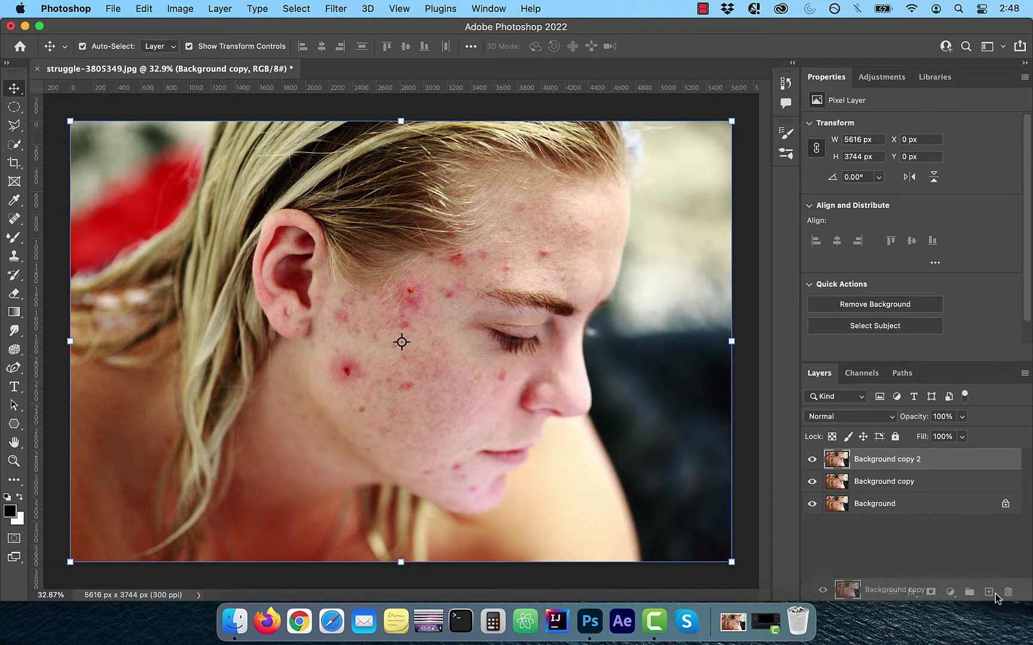
{"action": "left_click", "coordinate": [876, 485]}
{"action": "double_click", "coordinate": [876, 486]}
{"action": "type", "text": "Low - color"}
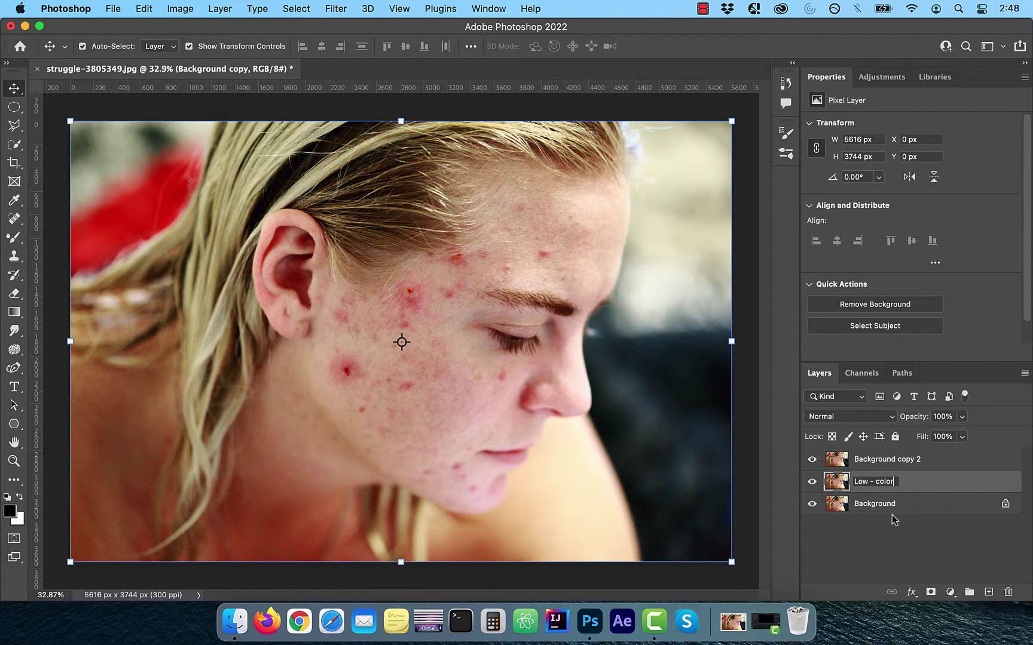
{"action": "key", "text": "Return"}
Step: Rename the second copy 'High - texture' and hide it
{"action": "left_click", "coordinate": [870, 464]}
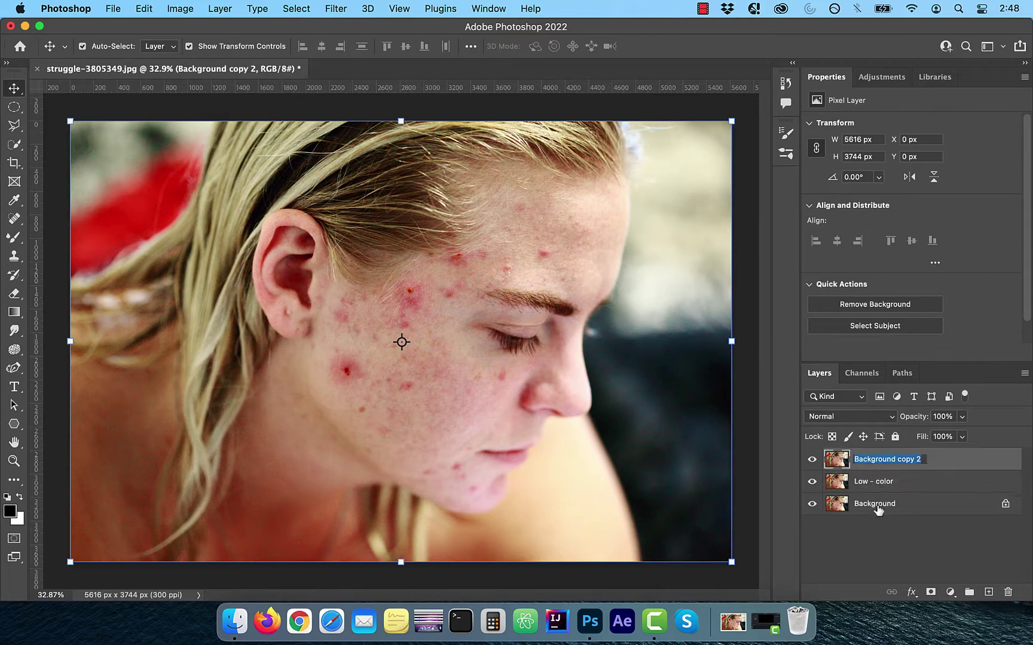
{"action": "double_click", "coordinate": [872, 459]}
{"action": "type", "text": "High - texture"}
{"action": "key", "text": "Return"}
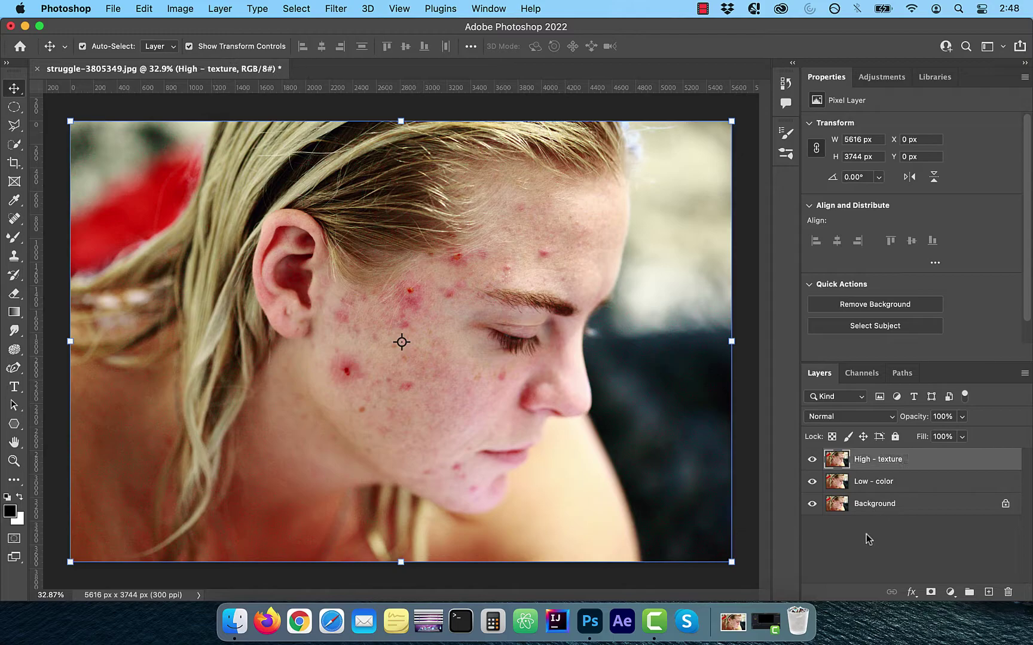
{"action": "left_click", "coordinate": [812, 460]}
Step: Apply a 30-pixel Gaussian Blur to Low - color, then turn High - texture's visibility back on
{"action": "left_click", "coordinate": [900, 487]}
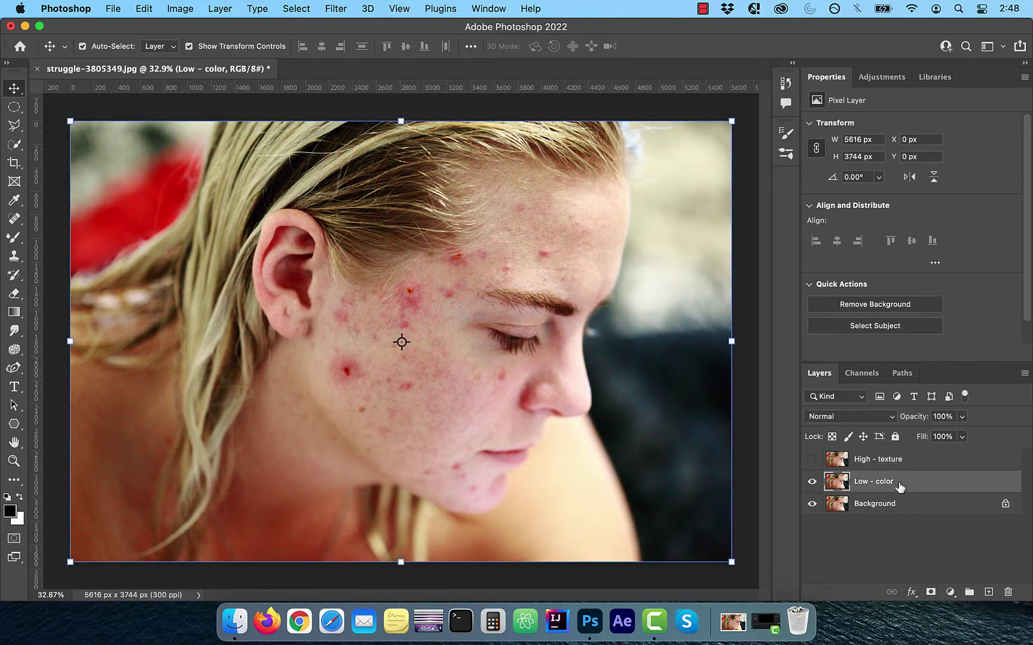
{"action": "left_click", "coordinate": [332, 9]}
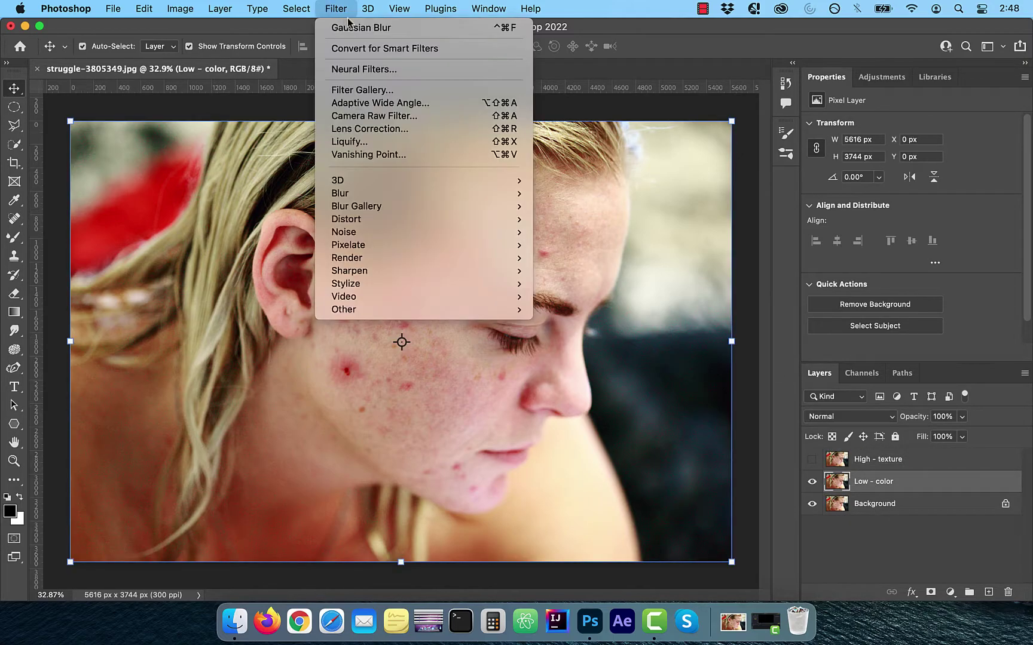
{"action": "mouse_move", "coordinate": [380, 193]}
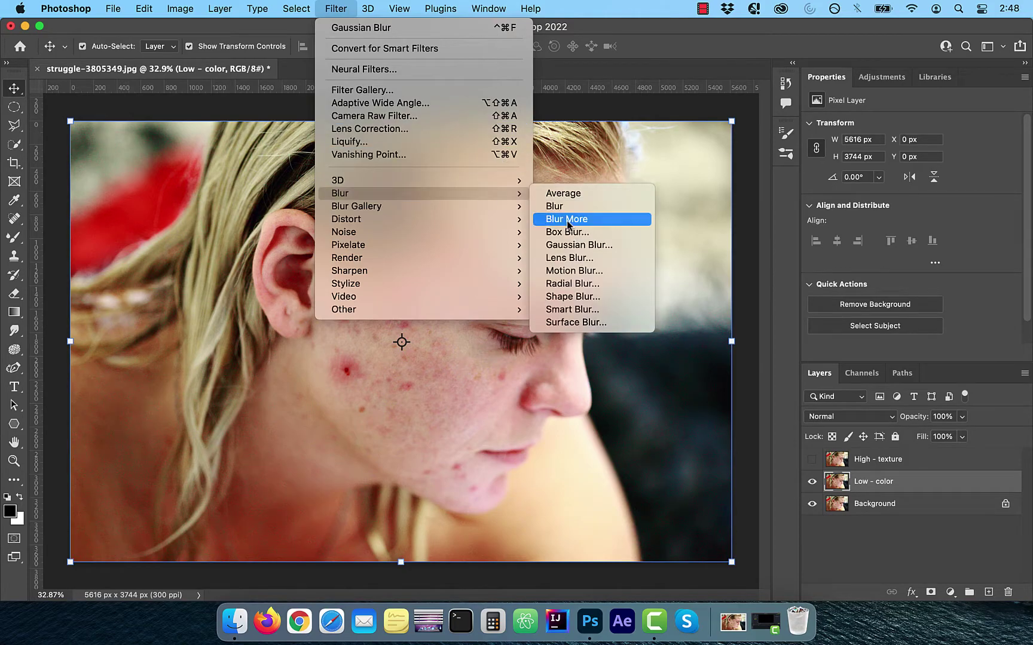
{"action": "left_click", "coordinate": [573, 247]}
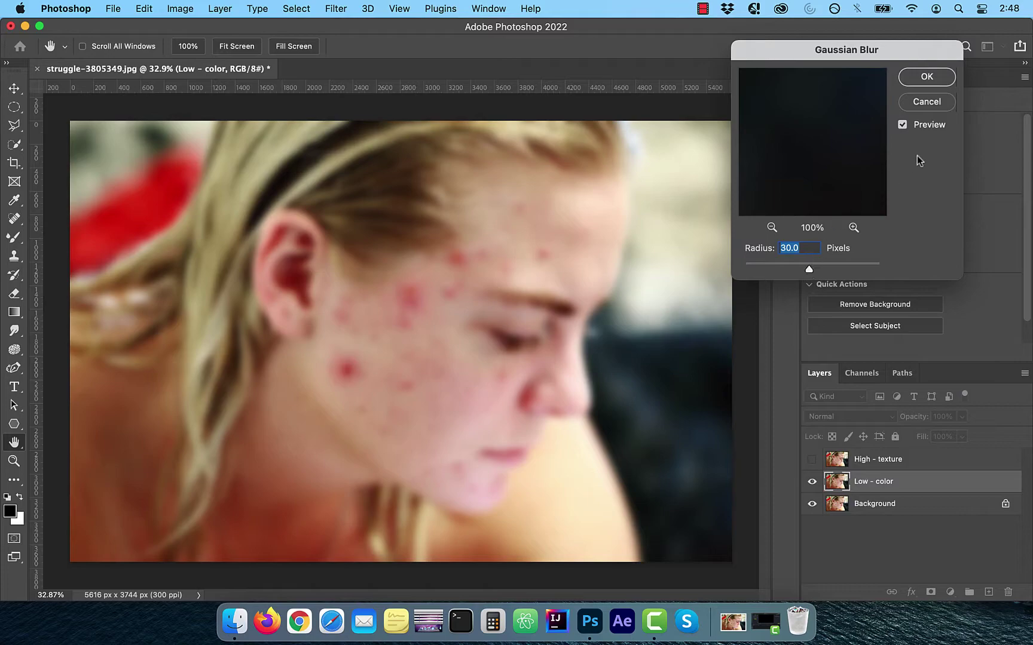
{"action": "left_click", "coordinate": [902, 125]}
{"action": "left_click", "coordinate": [903, 125]}
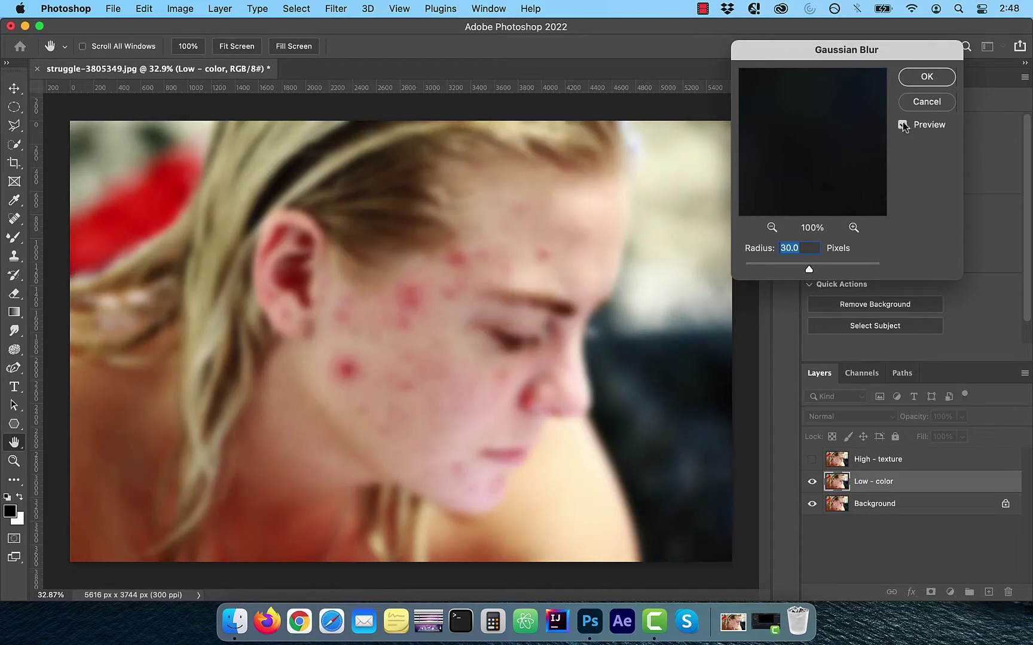
{"action": "left_click", "coordinate": [926, 79]}
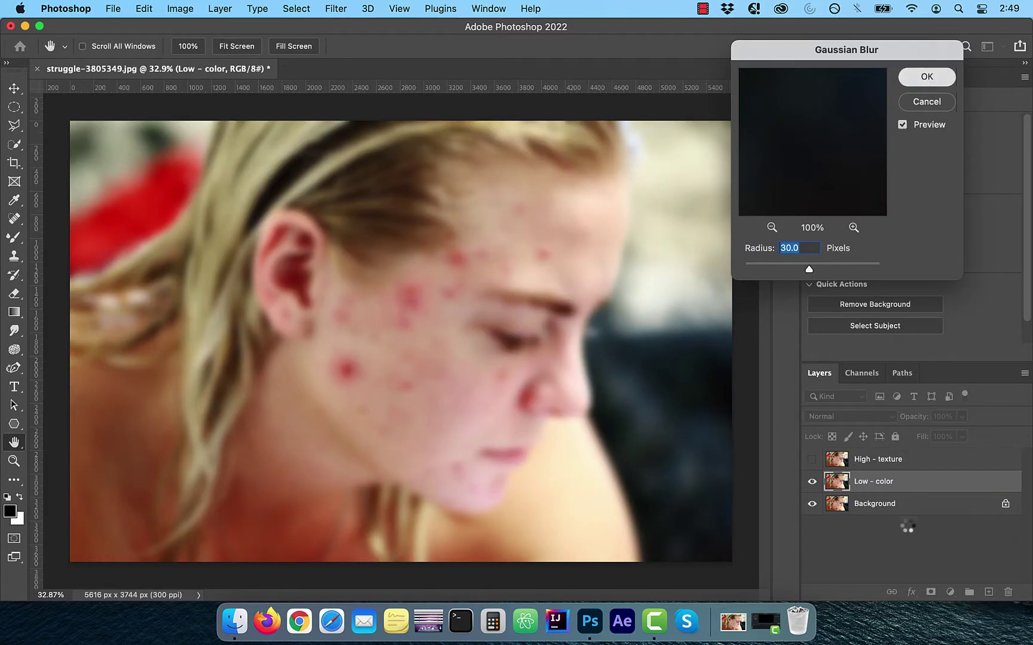
{"action": "key", "text": "v"}
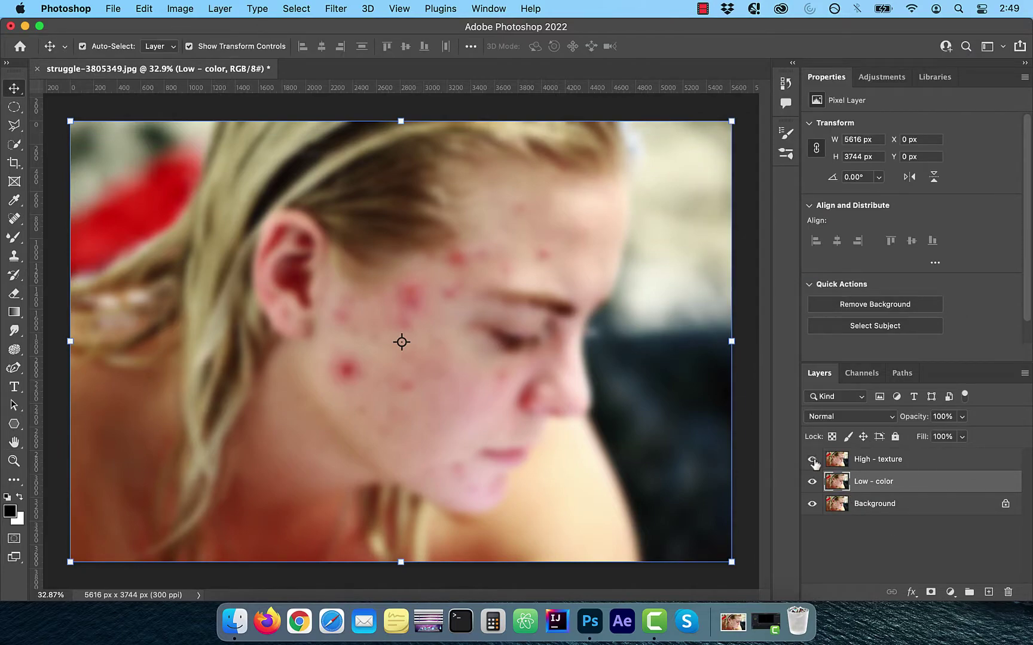
{"action": "left_click", "coordinate": [812, 459]}
Step: Use Apply Image on High - texture to subtract Low - color at Scale 2, Offset 128
{"action": "left_click", "coordinate": [867, 460]}
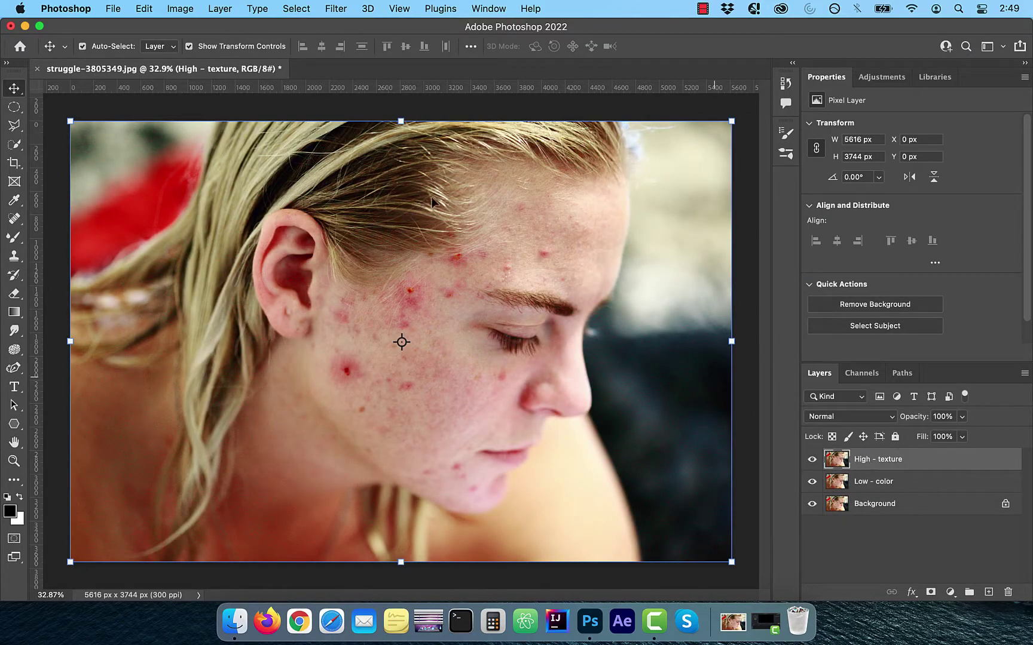
{"action": "left_click", "coordinate": [181, 10]}
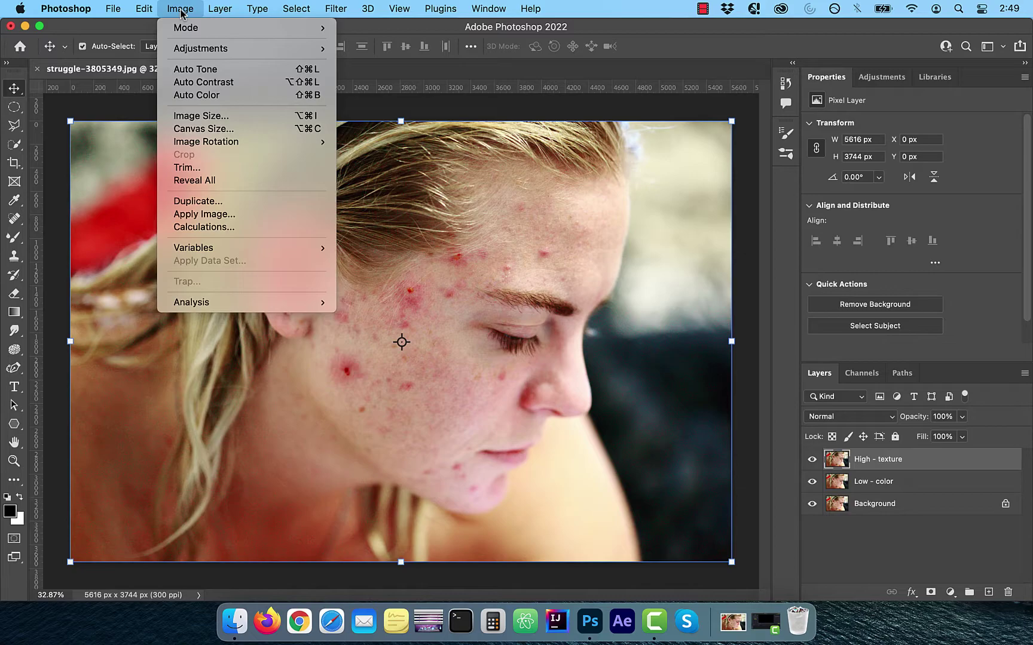
{"action": "left_click", "coordinate": [226, 213]}
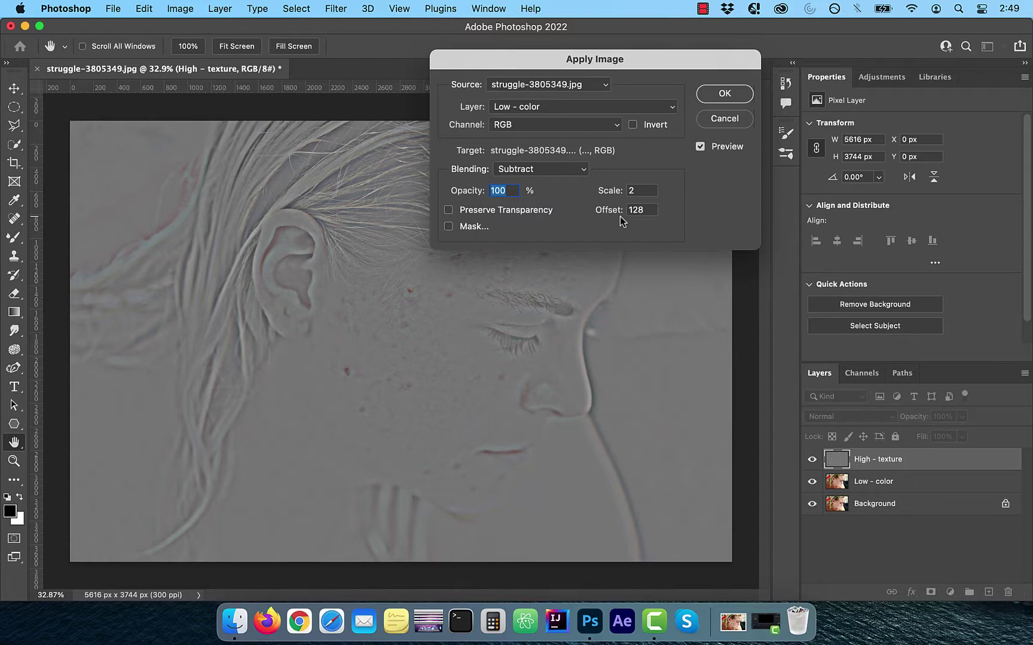
{"action": "left_click", "coordinate": [724, 96]}
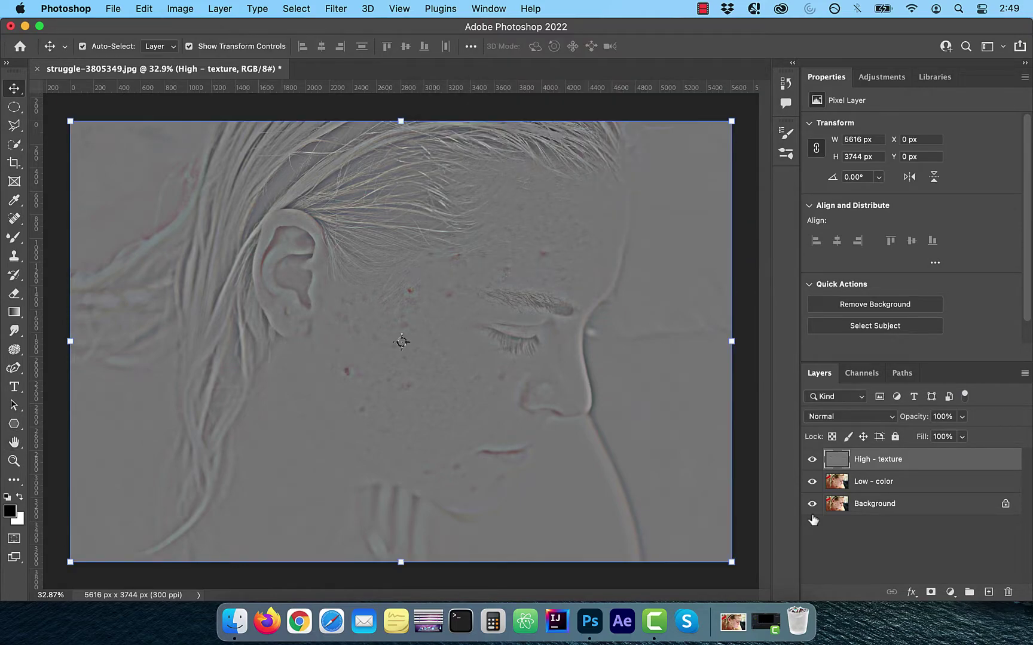
Step: Change High - texture's blend mode to Linear Light, then deselect the layer
{"action": "left_click", "coordinate": [876, 418]}
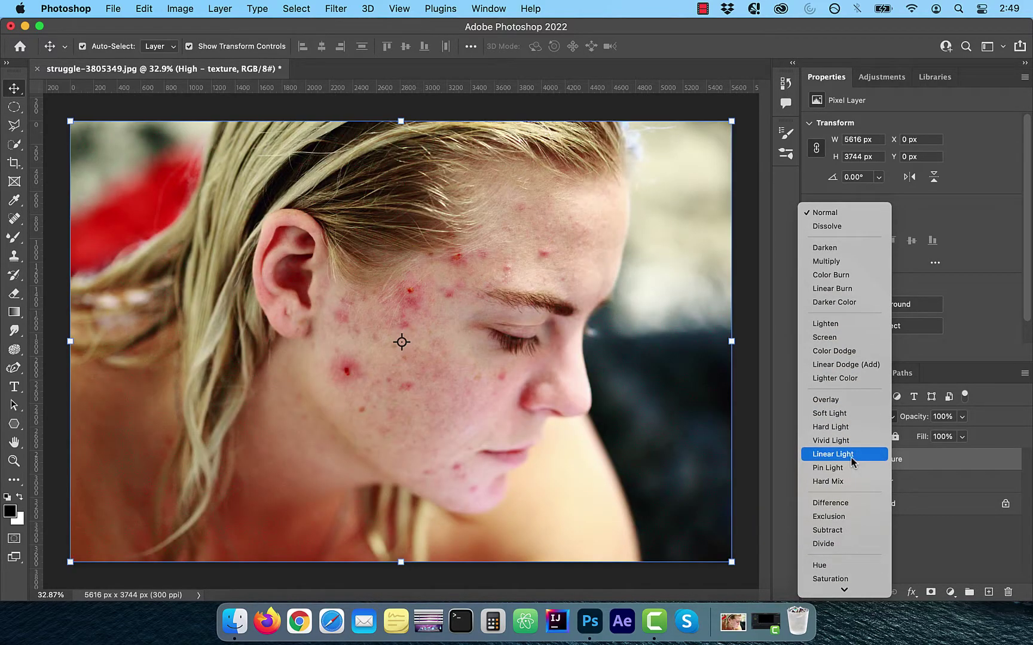
{"action": "left_click", "coordinate": [849, 454]}
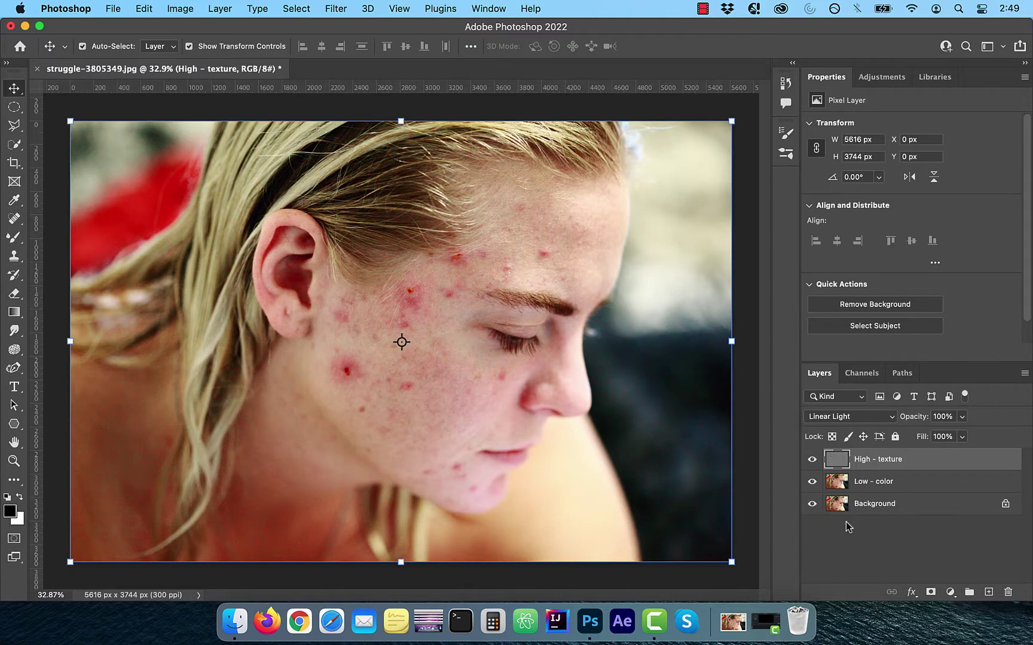
{"action": "left_click", "coordinate": [862, 538]}
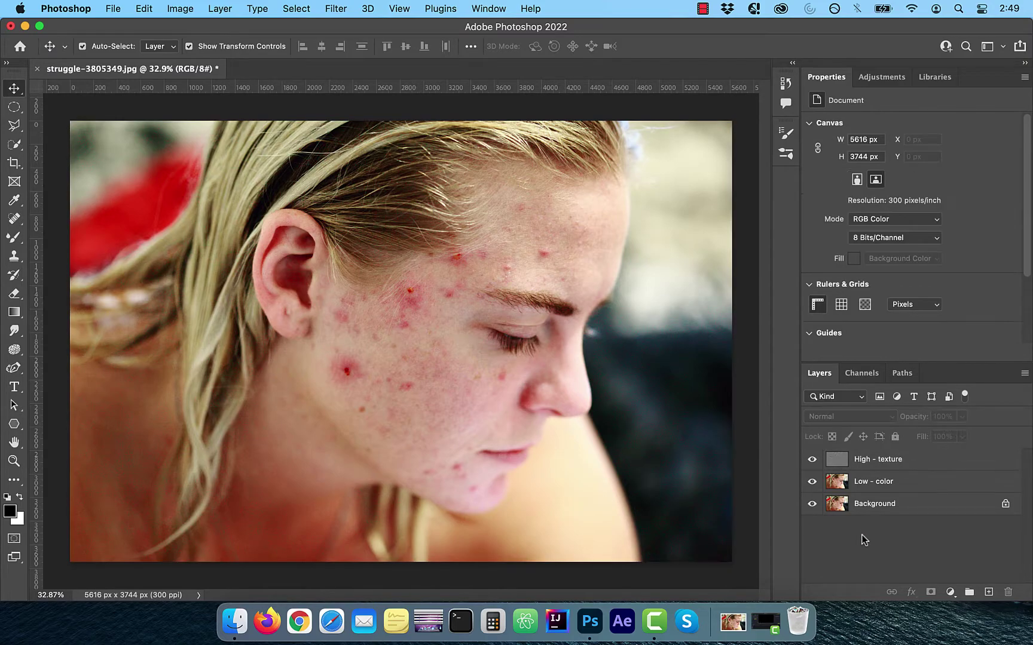
Step: Group High - texture and Low - color into a group named 'freq sep' and expand it
{"action": "left_click", "coordinate": [890, 462]}
{"action": "left_click", "coordinate": [883, 485], "text": "shift"}
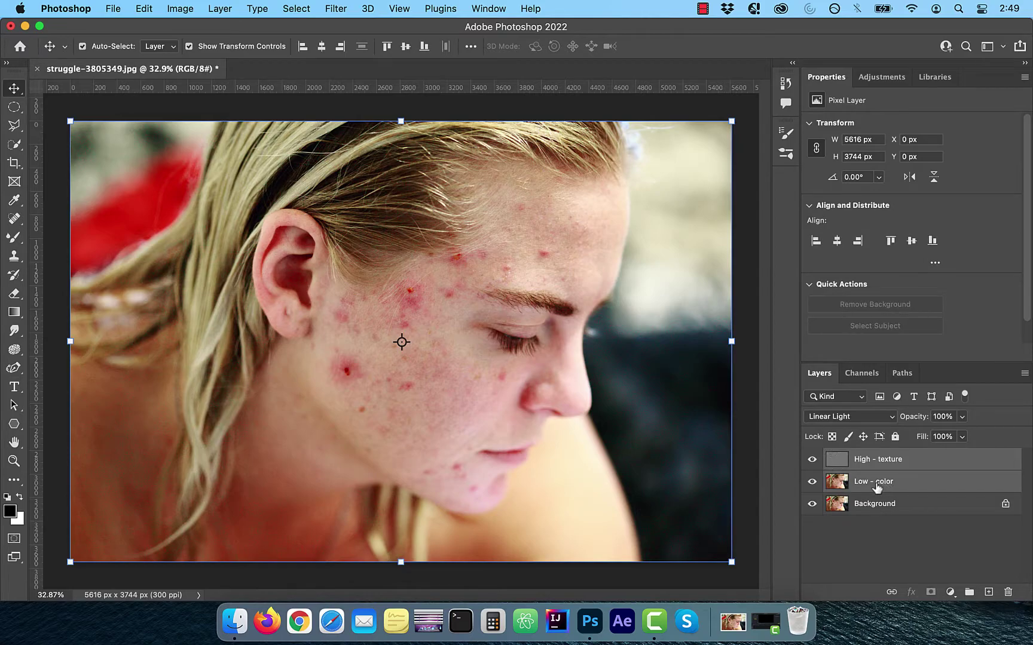
{"action": "left_click_drag", "start_coordinate": [876, 489], "coordinate": [969, 593]}
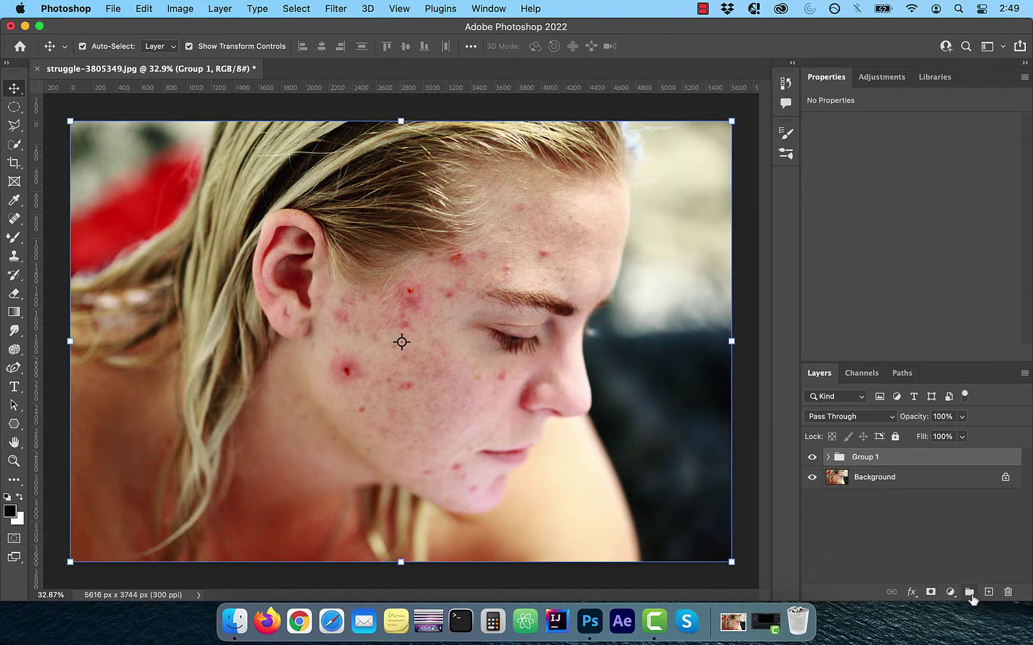
{"action": "double_click", "coordinate": [867, 458]}
{"action": "type", "text": "freq separation"}
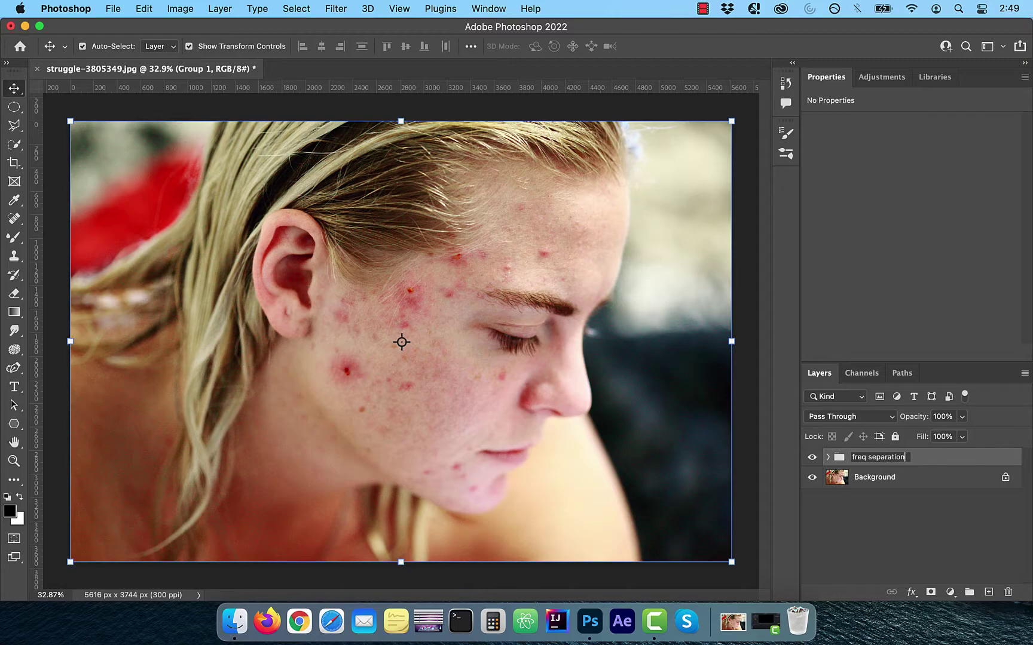
{"action": "key", "text": "Return"}
{"action": "left_click", "coordinate": [827, 457]}
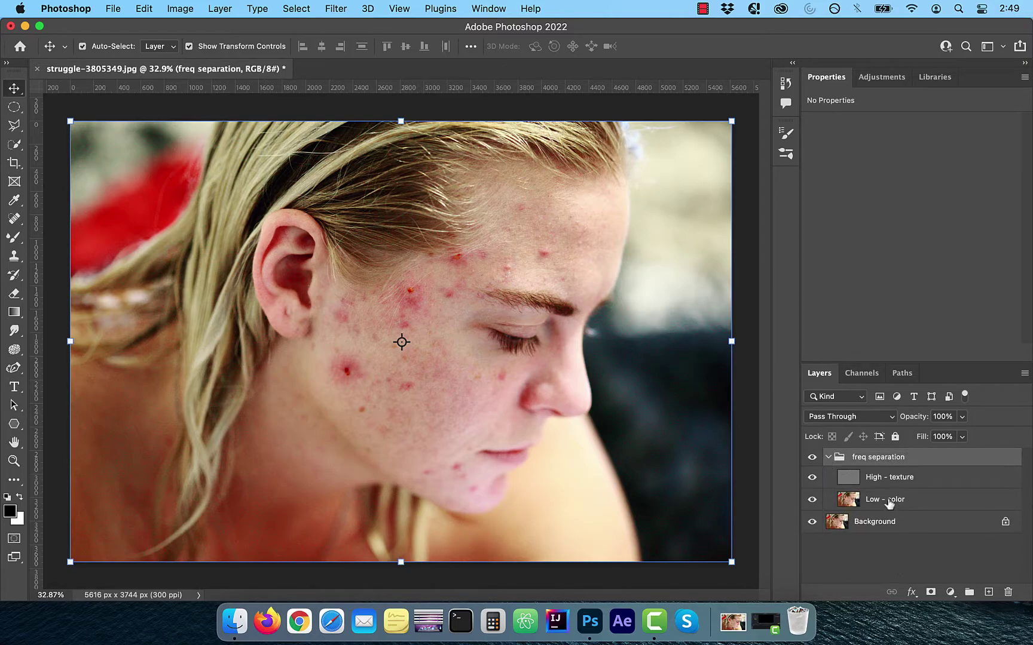
Step: Duplicate both layers, set High - texture copy to Normal, and clip each copy to its original
{"action": "left_click_drag", "start_coordinate": [889, 503], "coordinate": [988, 592]}
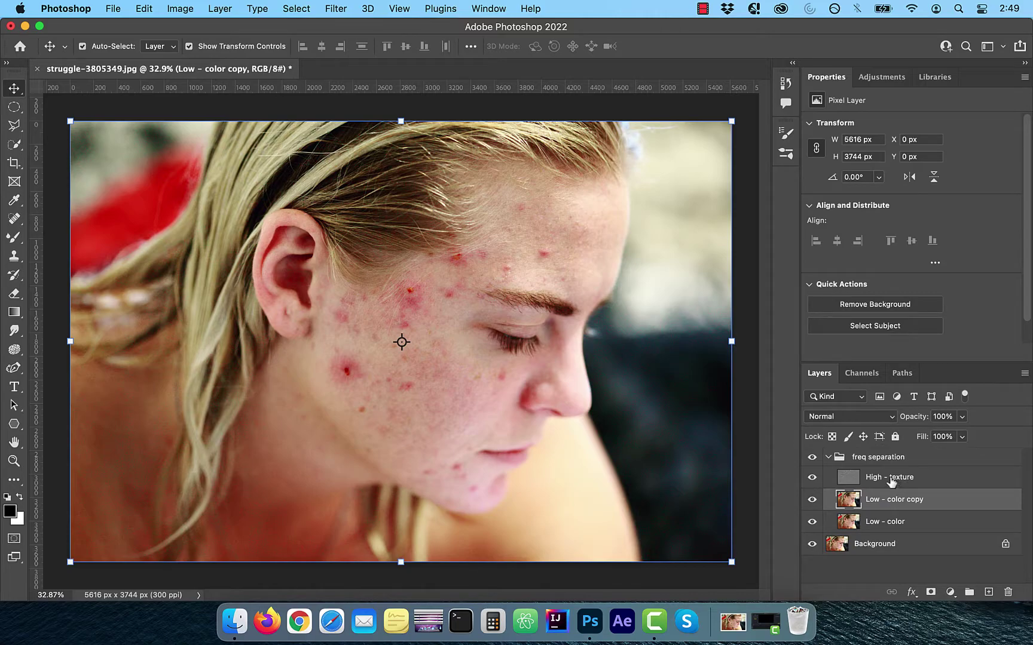
{"action": "left_click_drag", "start_coordinate": [891, 481], "coordinate": [988, 591]}
{"action": "left_click", "coordinate": [876, 418]}
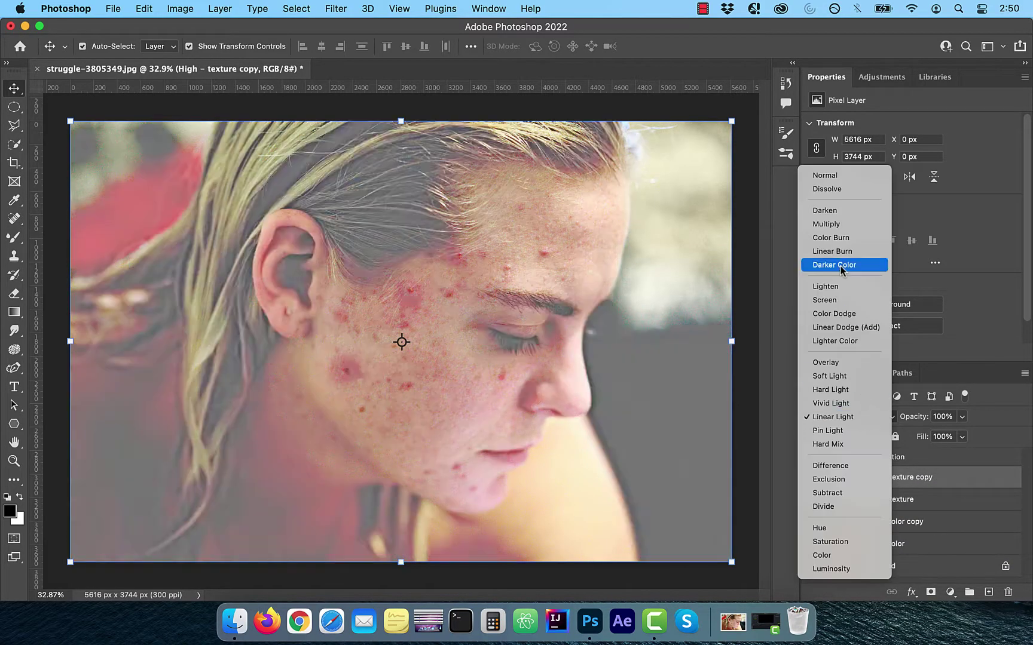
{"action": "left_click", "coordinate": [825, 175]}
{"action": "left_click_drag", "start_coordinate": [982, 485], "coordinate": [984, 486]}
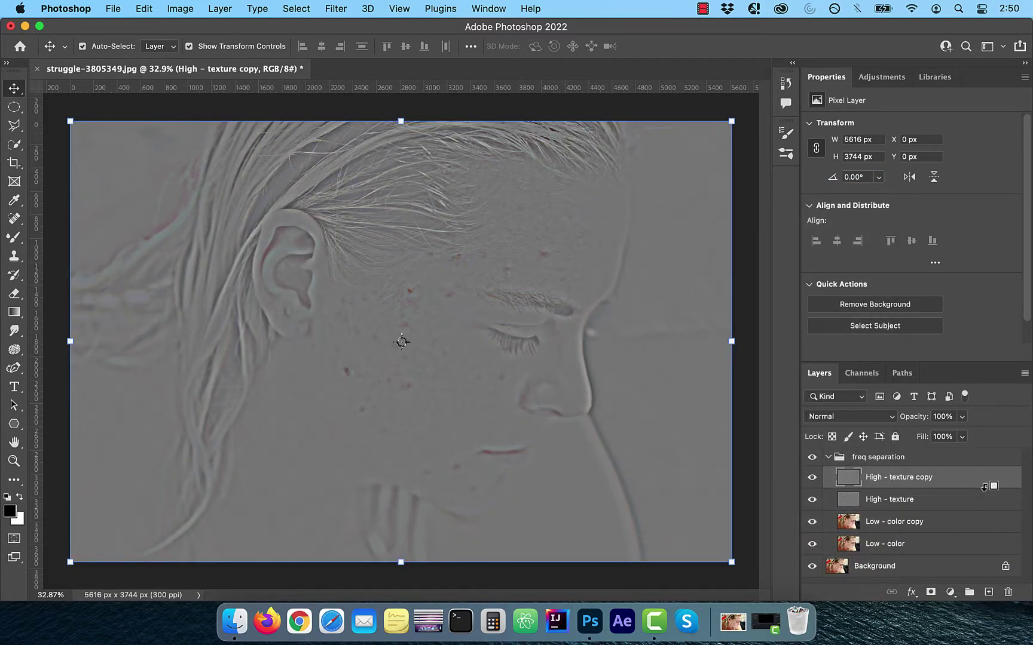
{"action": "left_click", "coordinate": [984, 486], "text": "alt"}
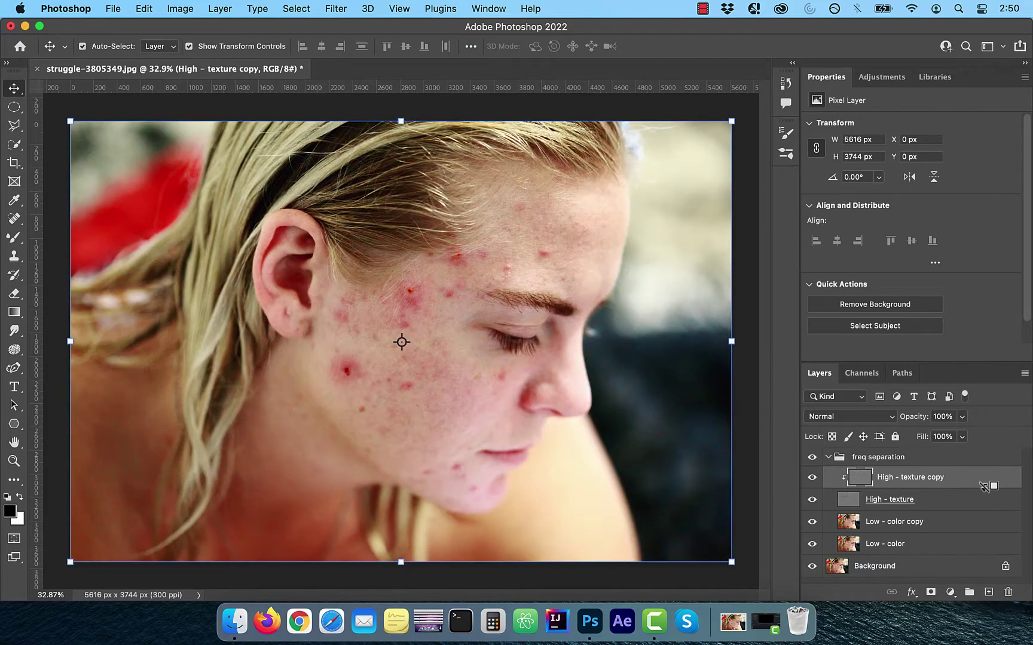
{"action": "left_click", "coordinate": [986, 529], "text": "alt"}
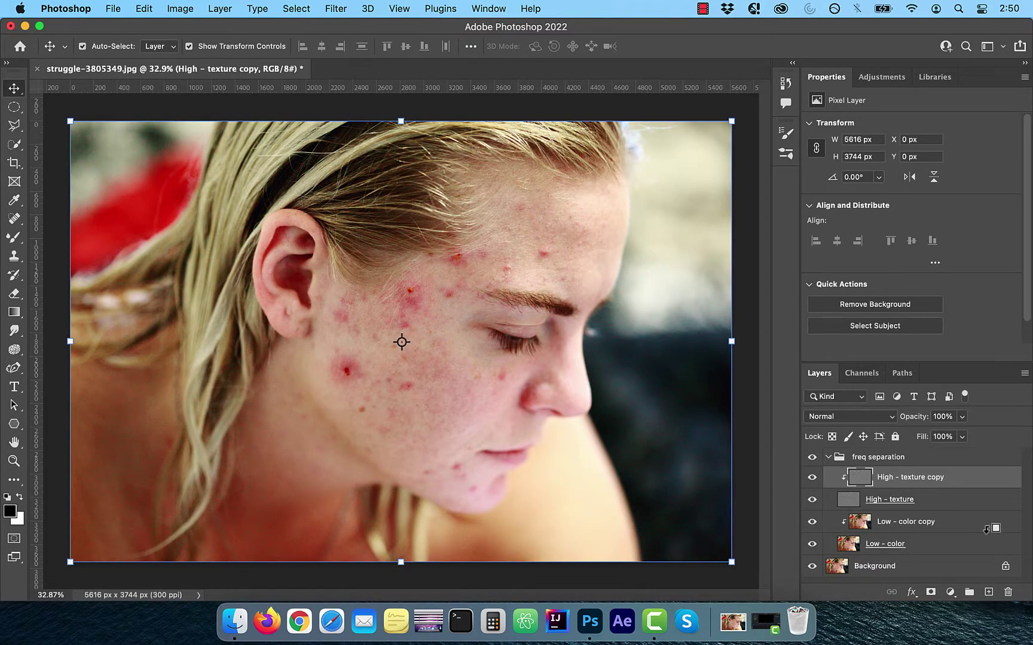
{"action": "left_click", "coordinate": [863, 524]}
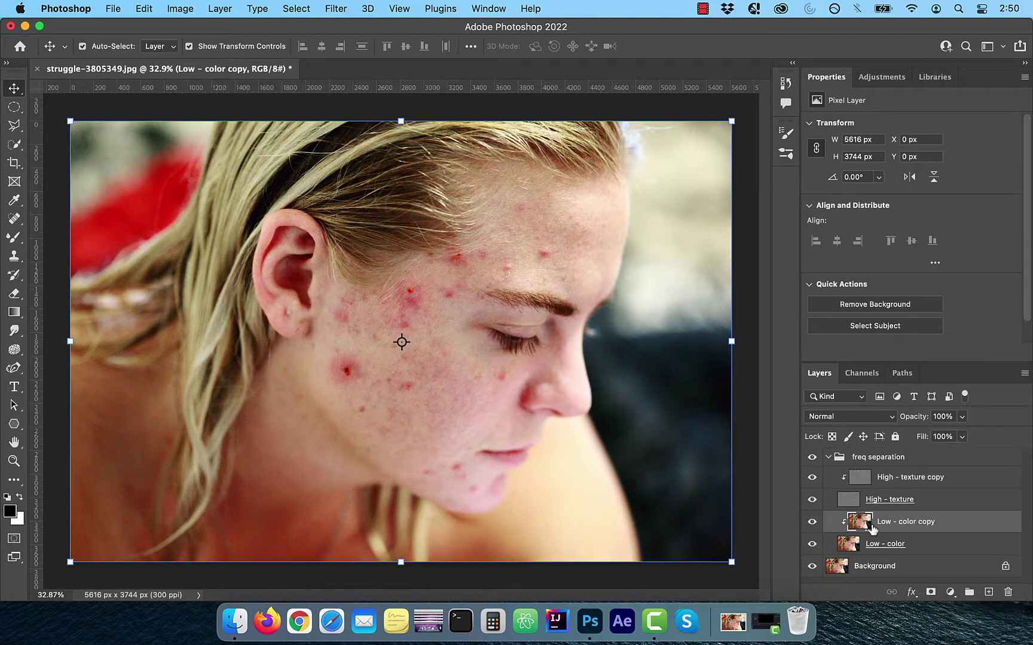
Step: With the Mixer Brush, blend away blemishes from cheek to temple and the lower cheek
{"action": "left_click", "coordinate": [16, 242]}
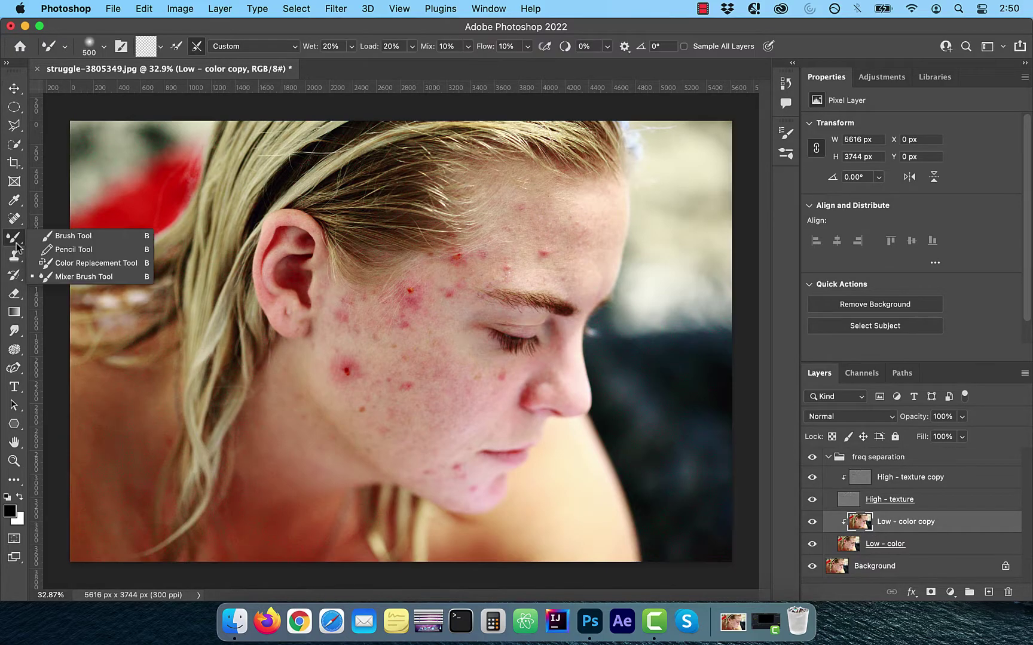
{"action": "left_click", "coordinate": [76, 277]}
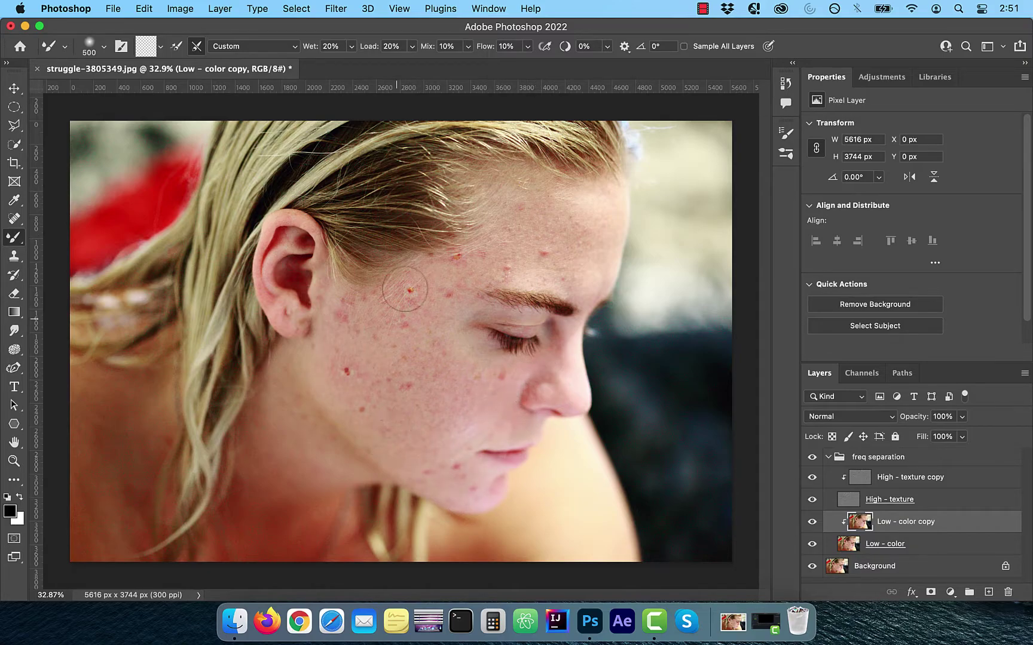
{"action": "key", "text": "alt+bracketright"}
{"action": "key", "text": "alt+bracketright"}
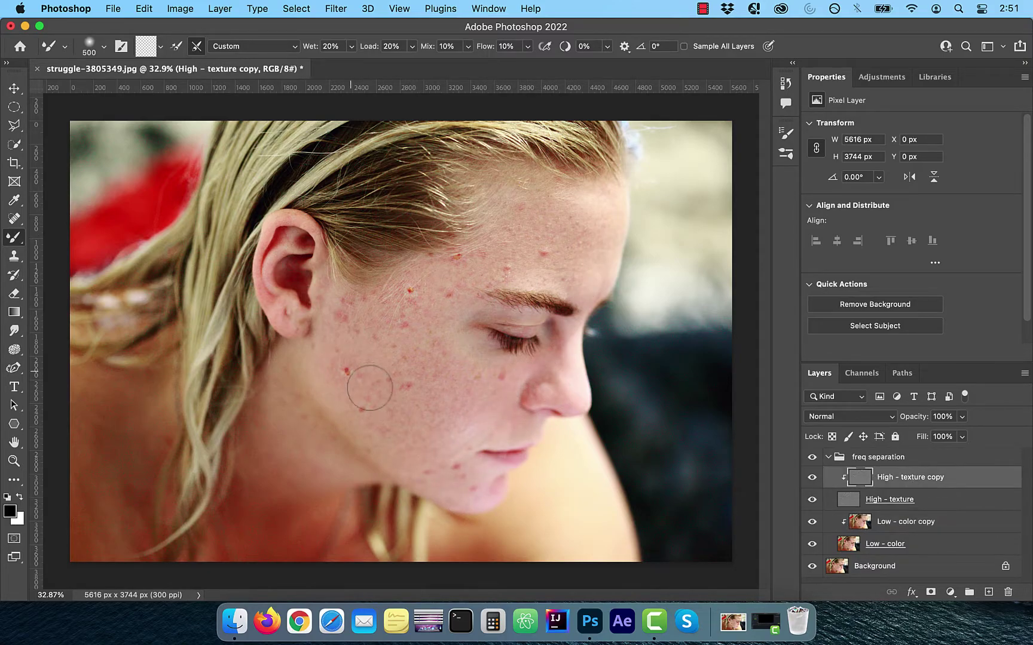
{"action": "mouse_move", "coordinate": [365, 346]}
{"action": "left_mouse_down"}
{"action": "mouse_move", "coordinate": [475, 267]}
{"action": "mouse_move", "coordinate": [530, 251]}
{"action": "mouse_move", "coordinate": [512, 257]}
{"action": "mouse_move", "coordinate": [559, 257]}
{"action": "mouse_move", "coordinate": [531, 254]}
{"action": "mouse_move", "coordinate": [518, 211]}
{"action": "mouse_move", "coordinate": [551, 243]}
{"action": "mouse_move", "coordinate": [492, 277]}
{"action": "left_mouse_up"}
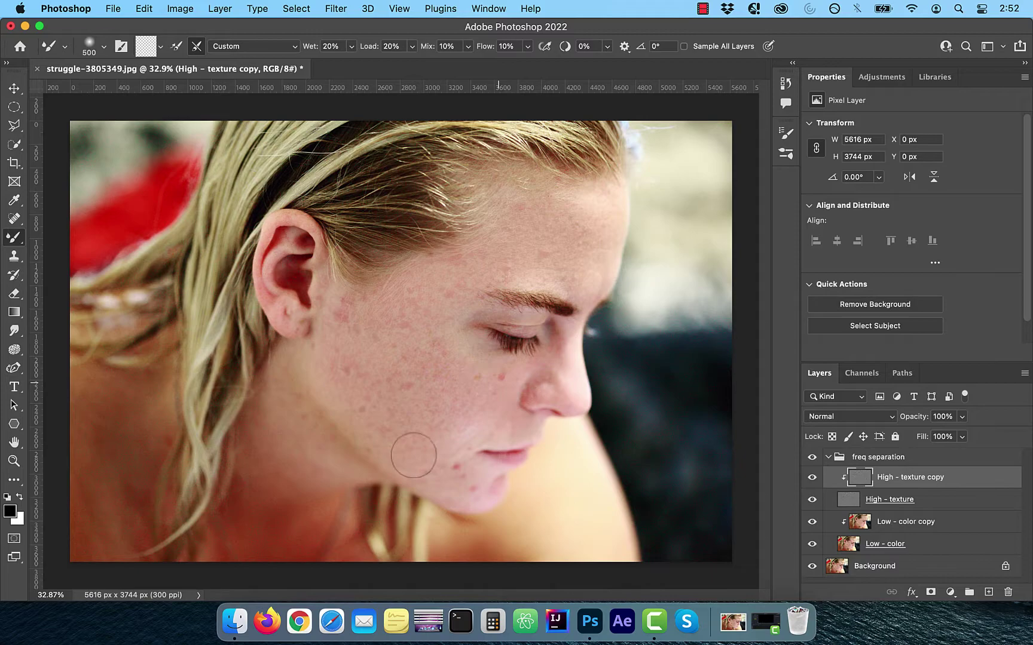
{"action": "left_click_drag", "start_coordinate": [489, 392], "coordinate": [491, 396]}
Step: Toggle views to compare the retouched skin with the original
{"action": "key", "text": "alt+bracketleft"}
{"action": "key", "text": "alt+bracketleft"}
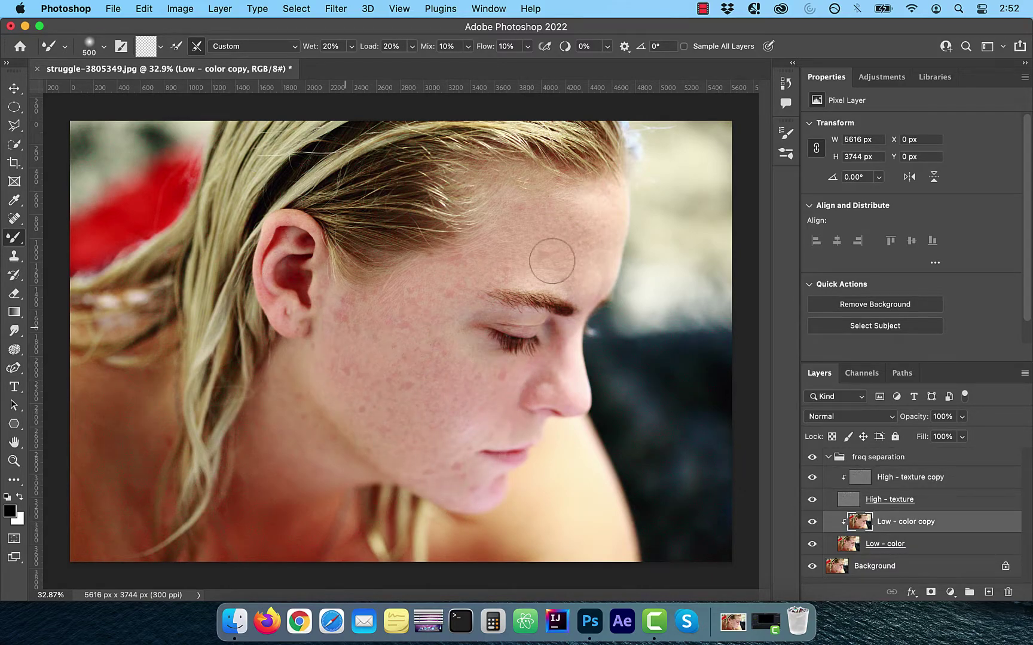
{"action": "key", "text": "super+comma"}
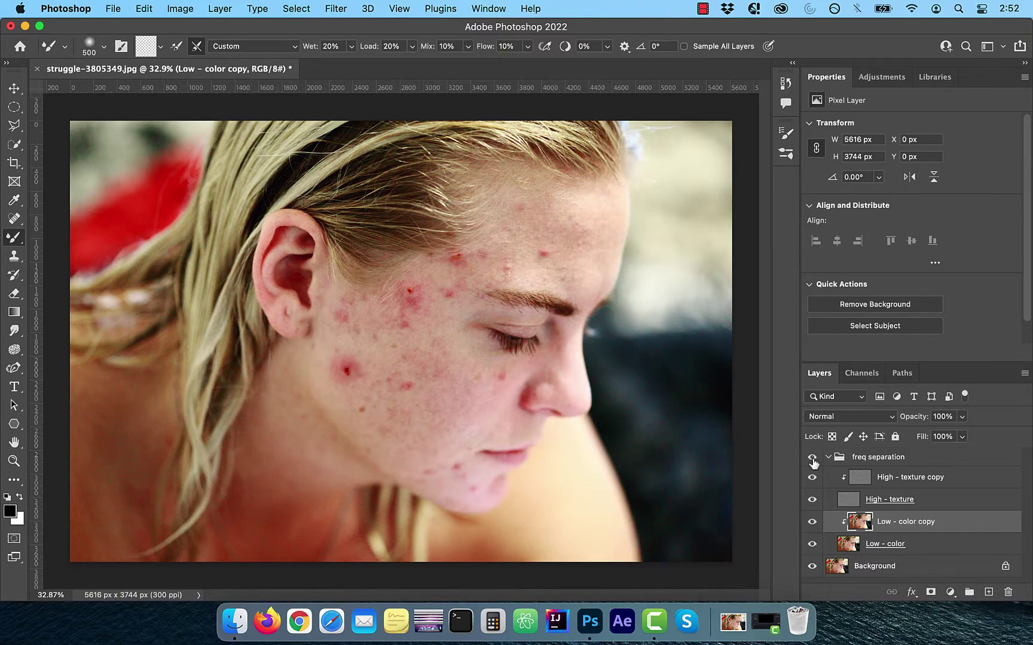
{"action": "key", "text": "super+comma"}
{"action": "key", "text": "alt+bracketright"}
{"action": "key", "text": "alt+bracketright"}
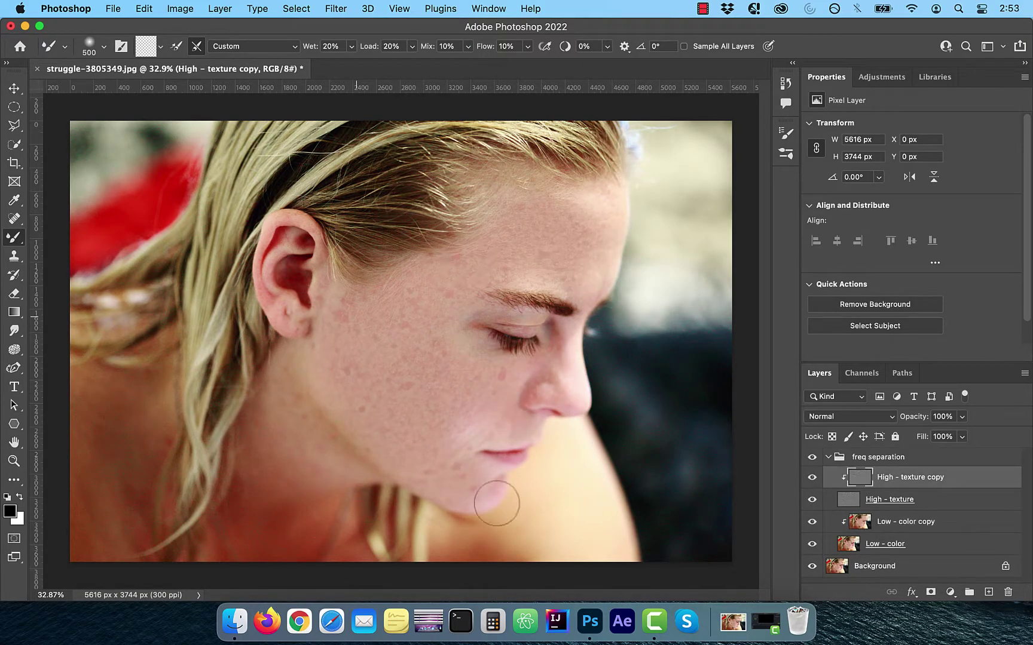
Step: Stamp all visible layers into a new layer named 'spot heal'
{"action": "left_click", "coordinate": [874, 458]}
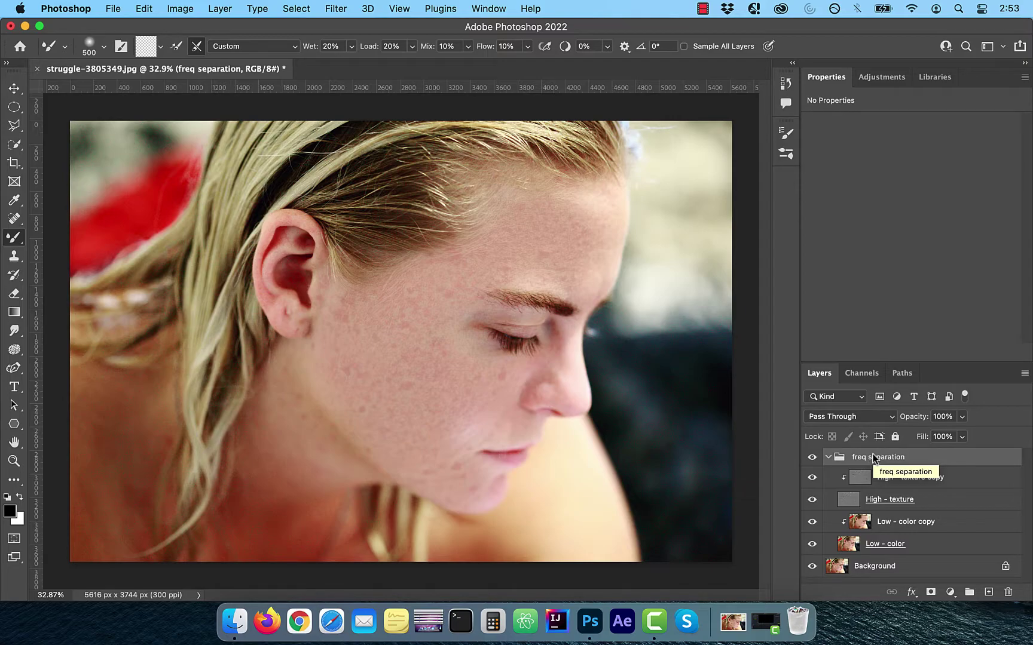
{"action": "key", "text": "super+alt+shift+e"}
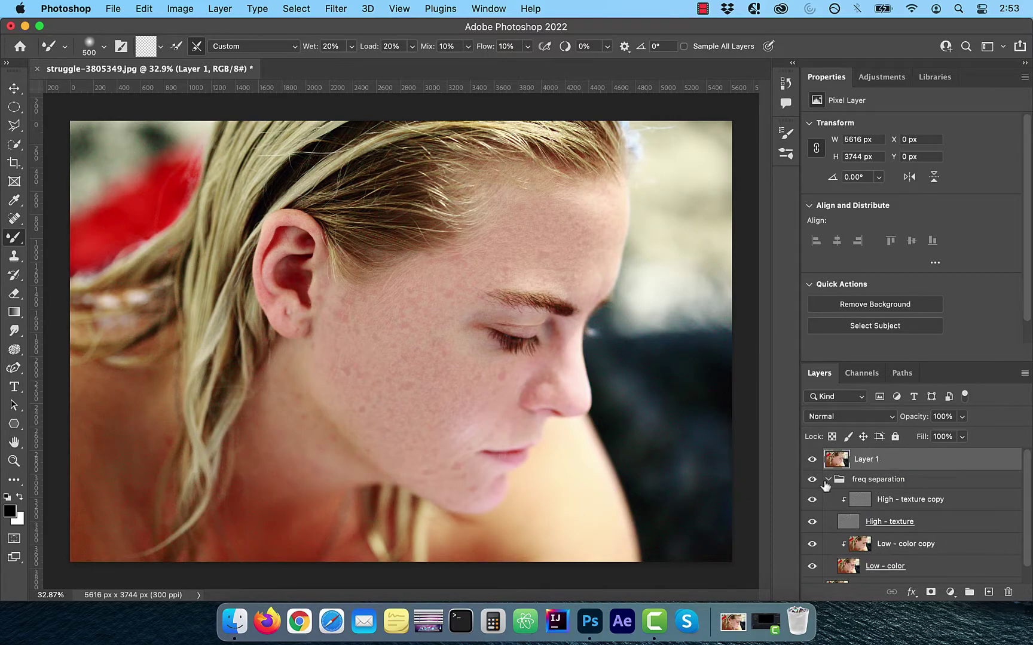
{"action": "left_click", "coordinate": [827, 480]}
{"action": "double_click", "coordinate": [866, 460]}
{"action": "type", "text": "s"}
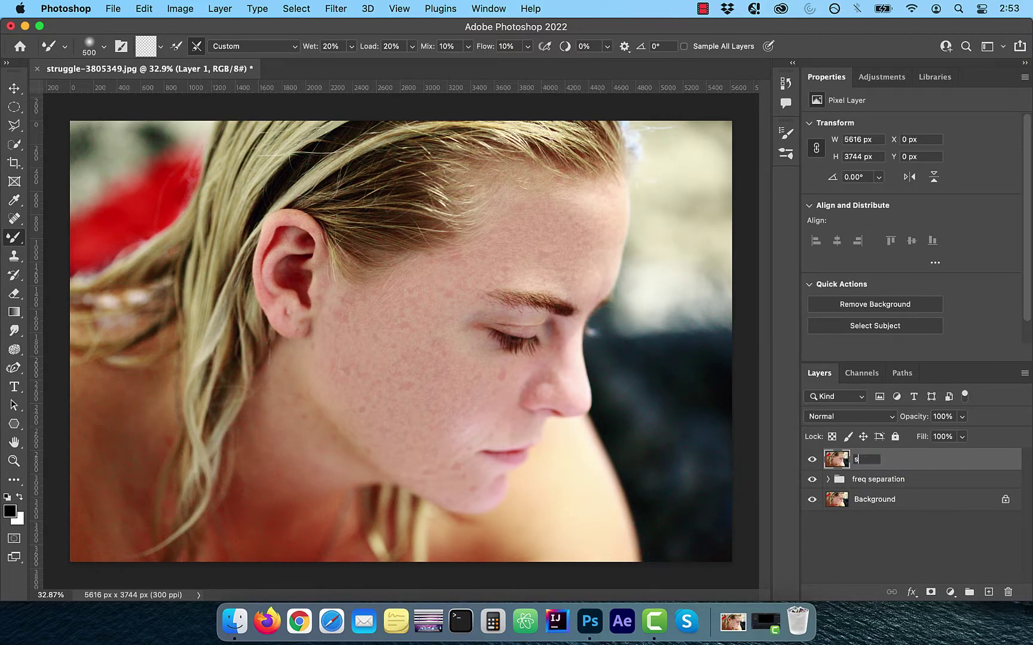
{"action": "type", "text": "pot heal"}
{"action": "key", "text": "Return"}
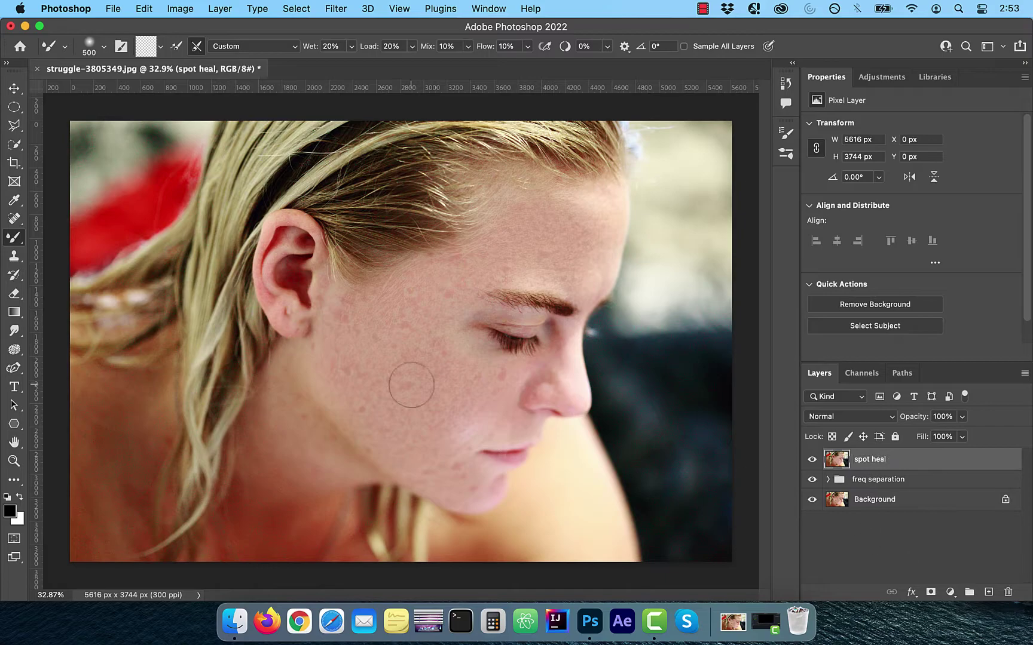
Step: Heal a remaining spot near the brow with the Spot Healing Brush
{"action": "left_click", "coordinate": [15, 218]}
{"action": "scroll", "coordinate": [392, 377], "scroll_direction": "up", "scroll_amount": 3}
{"action": "scroll", "coordinate": [430, 406], "scroll_direction": "down", "scroll_amount": 3}
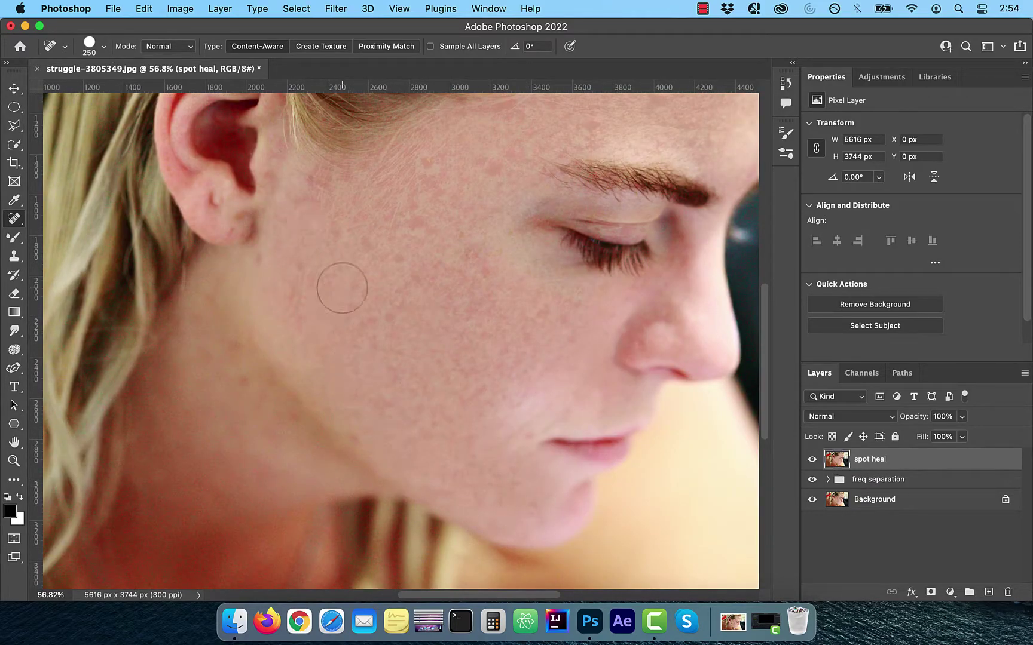
{"action": "scroll", "coordinate": [382, 335], "scroll_direction": "up", "scroll_amount": 3}
{"action": "scroll", "coordinate": [383, 334], "scroll_direction": "right", "scroll_amount": 3}
{"action": "scroll", "coordinate": [404, 292], "scroll_direction": "up", "scroll_amount": 2}
{"action": "left_click", "coordinate": [538, 260]}
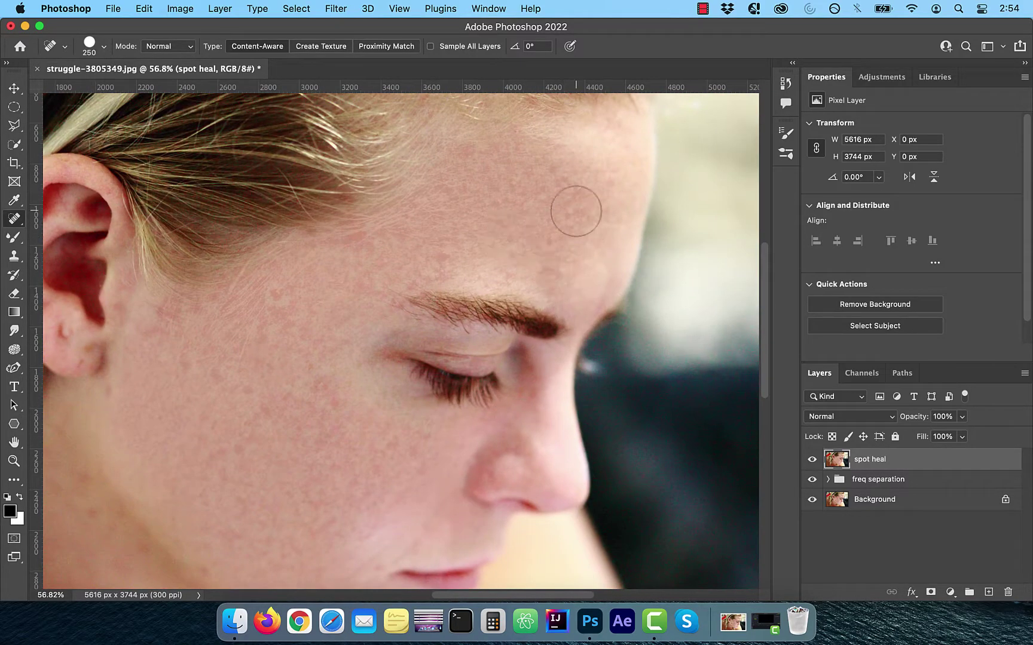
{"action": "scroll", "coordinate": [351, 432], "scroll_direction": "down", "scroll_amount": 3}
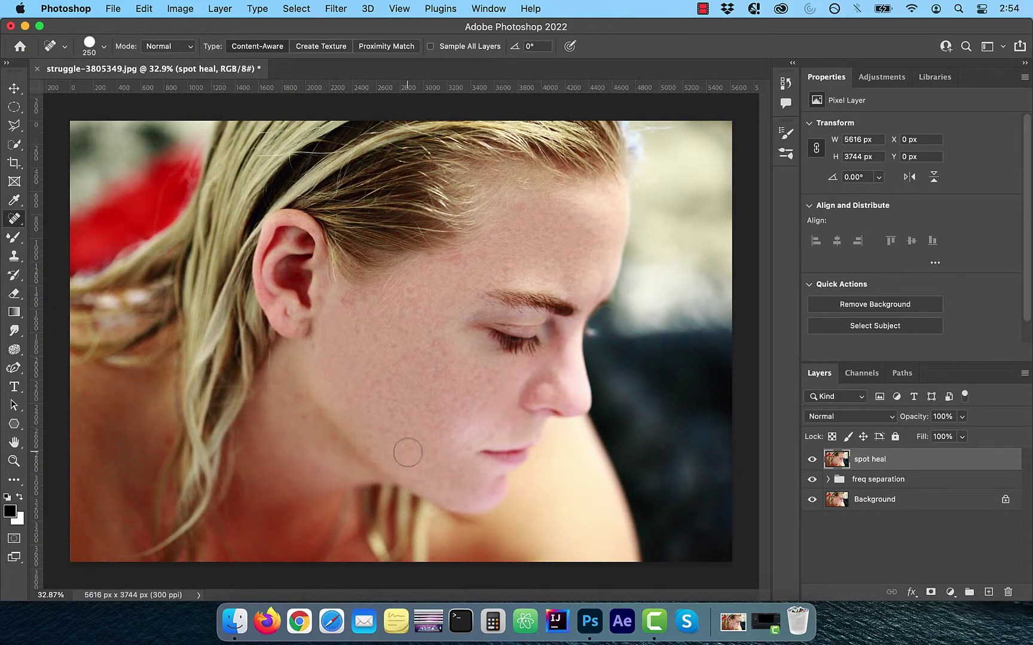
Step: Duplicate spot heal, rename it 'smooth skin', and convert it to a smart object
{"action": "mouse_move", "coordinate": [874, 462]}
{"action": "left_mouse_down"}
{"action": "mouse_move", "coordinate": [866, 571]}
{"action": "mouse_move", "coordinate": [989, 593]}
{"action": "left_mouse_up"}
{"action": "double_click", "coordinate": [893, 459]}
{"action": "type", "text": "smooth skin"}
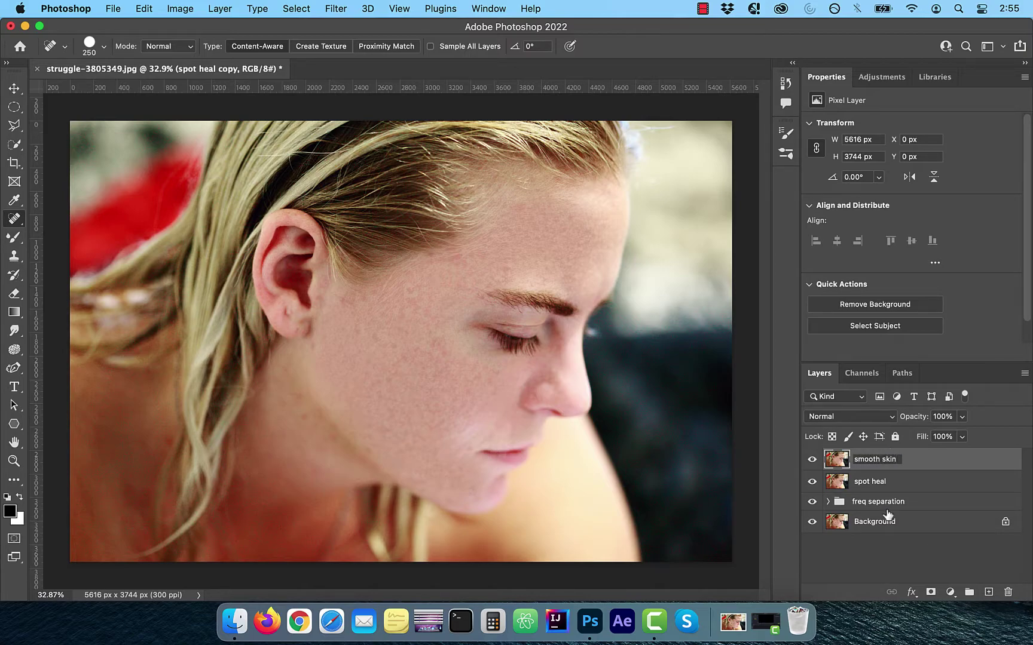
{"action": "key", "text": "Return"}
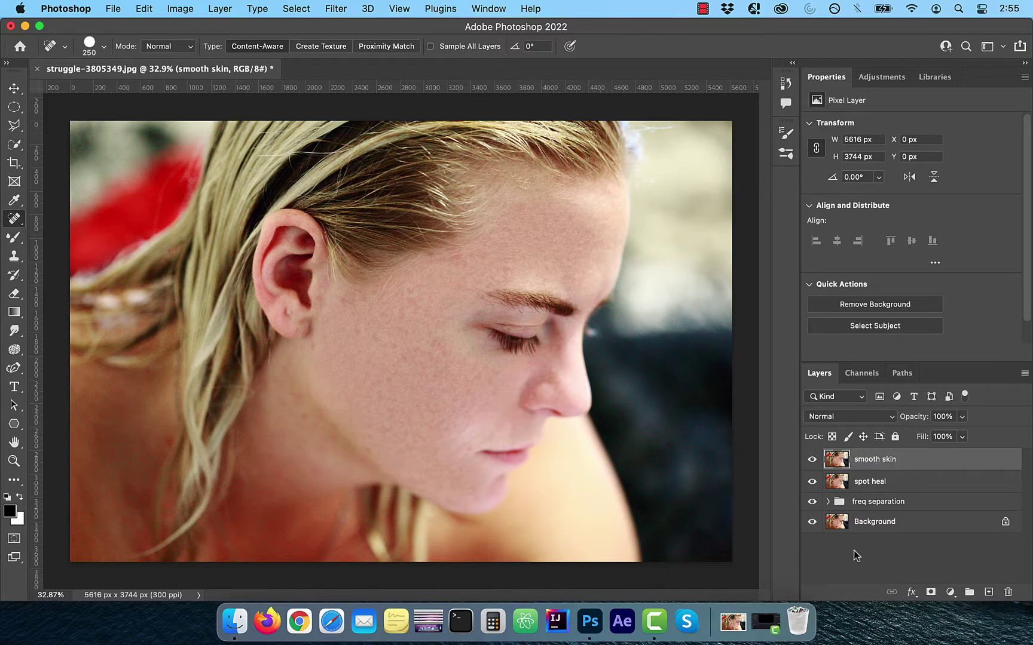
{"action": "right_click", "coordinate": [875, 463]}
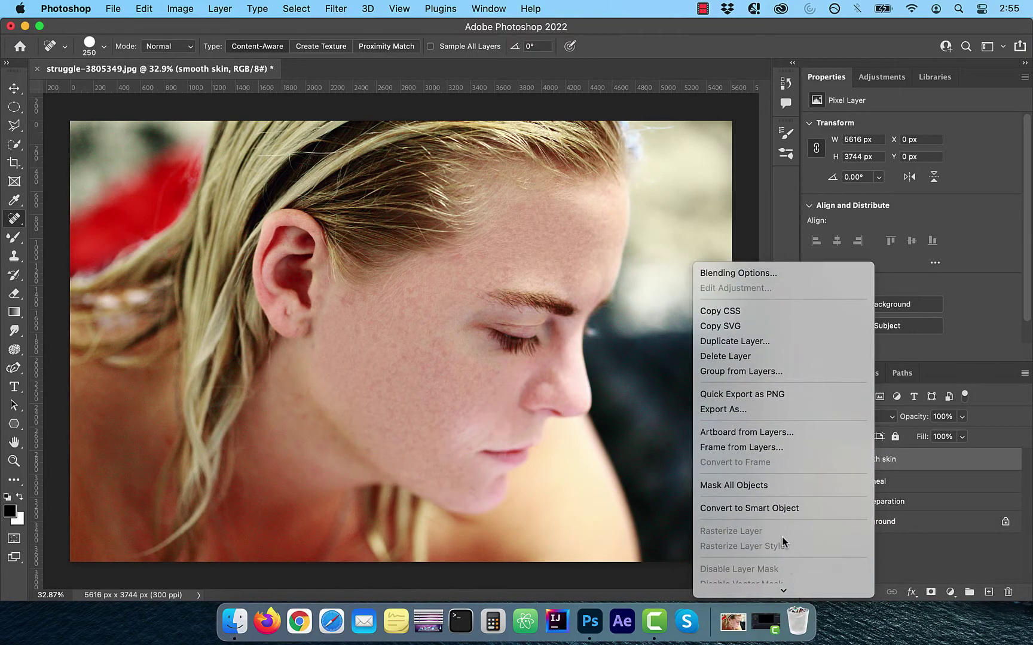
{"action": "left_click", "coordinate": [789, 507]}
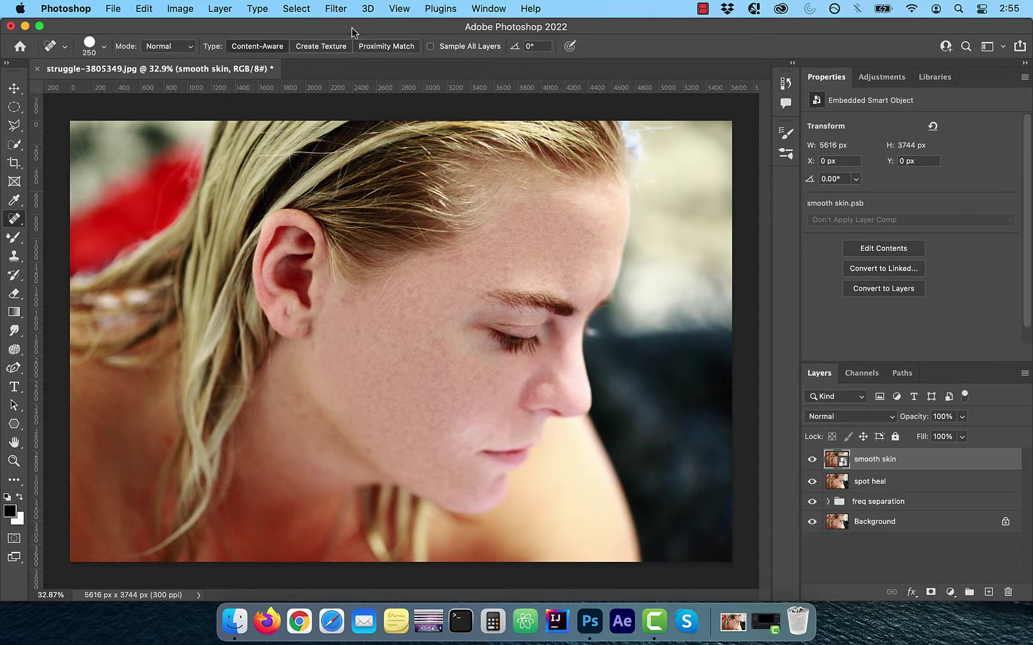
Step: Apply a High Pass filter with radius 10 to the smooth skin layer
{"action": "left_click", "coordinate": [337, 9]}
{"action": "mouse_move", "coordinate": [378, 308]}
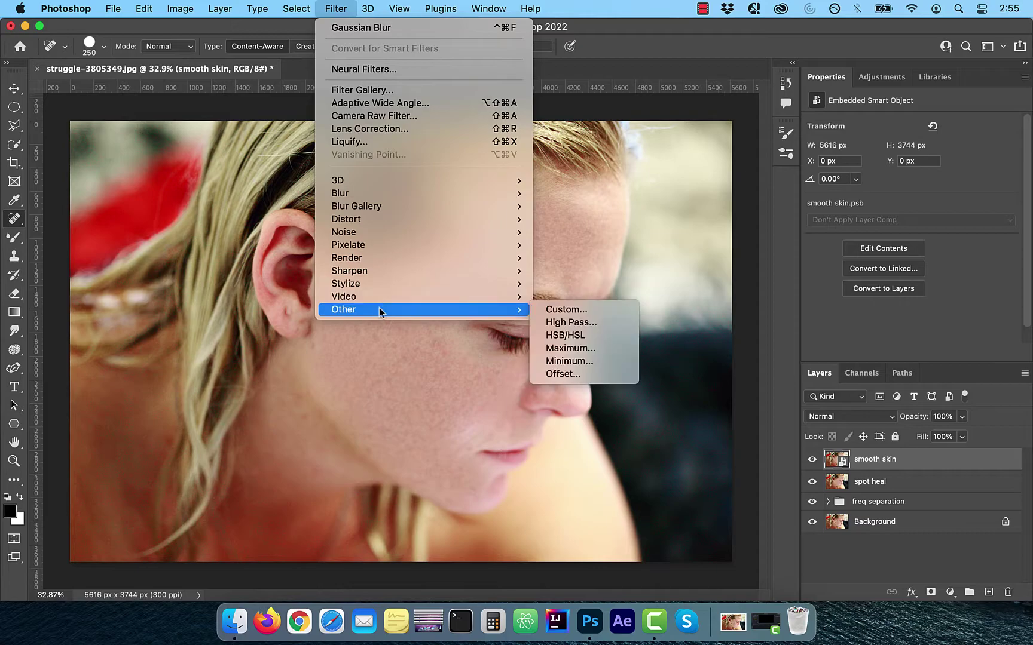
{"action": "left_click", "coordinate": [583, 325]}
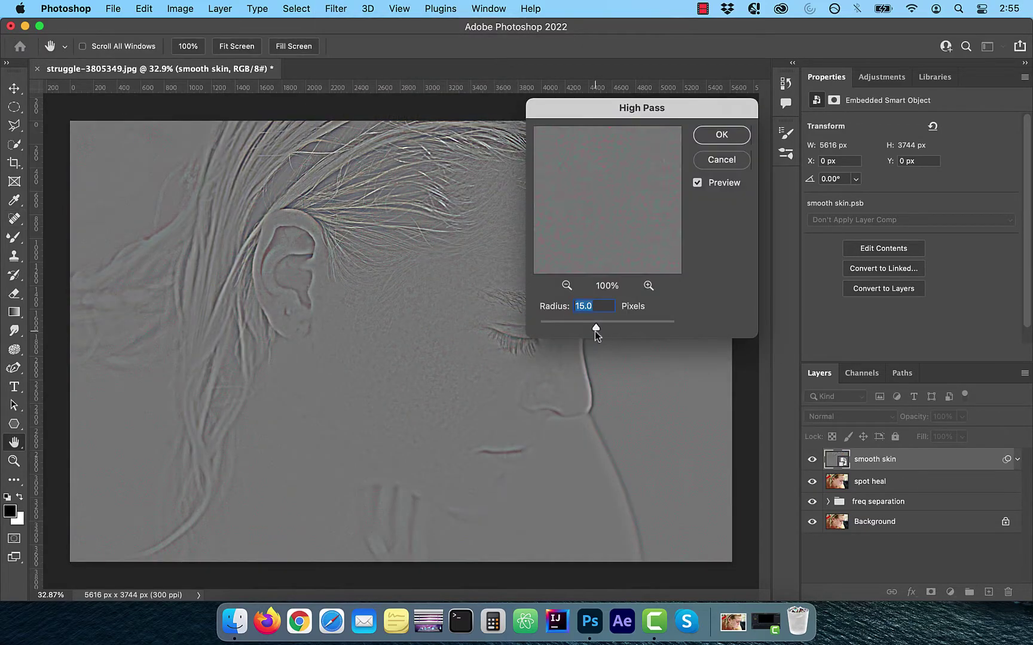
{"action": "type", "text": "10"}
{"action": "left_click", "coordinate": [722, 134]}
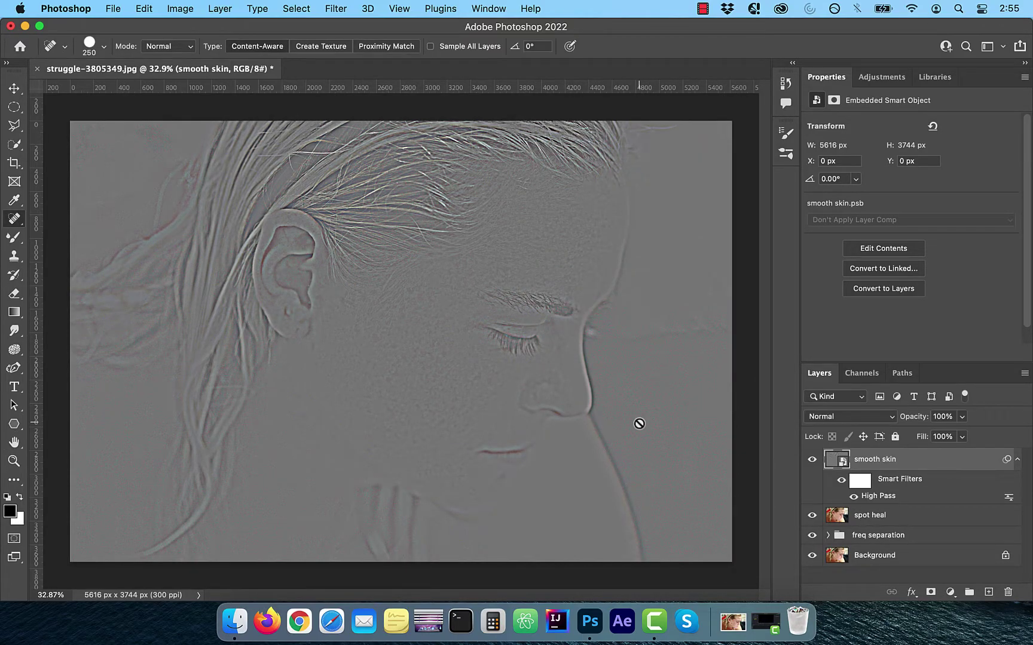
Step: Add an 8.7-pixel Gaussian Blur and invert the smooth skin layer, then open its blend modes
{"action": "left_click", "coordinate": [336, 8]}
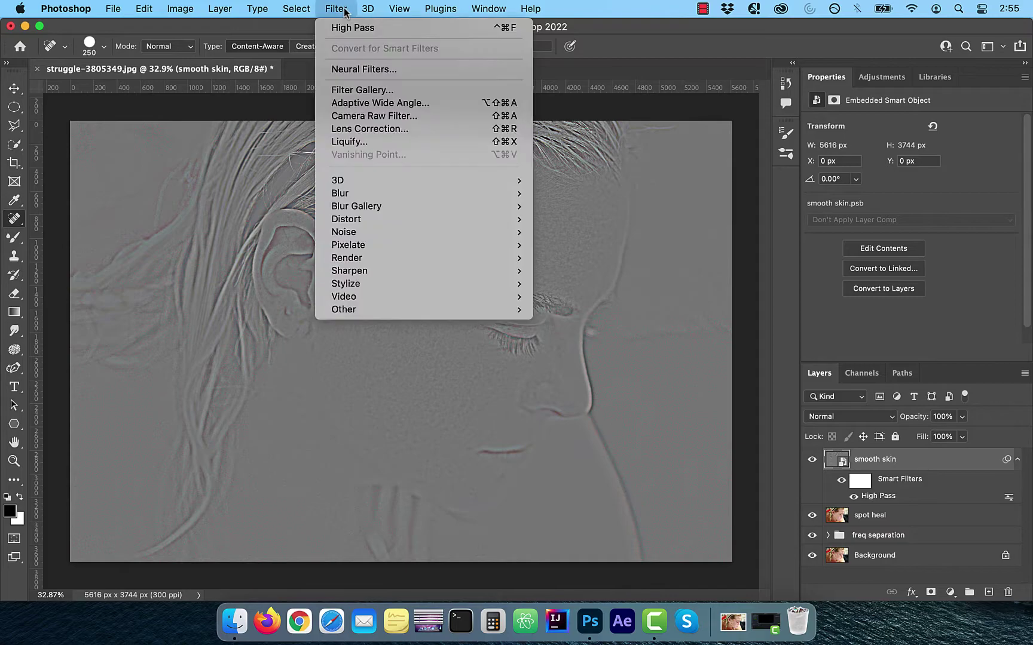
{"action": "mouse_move", "coordinate": [366, 193]}
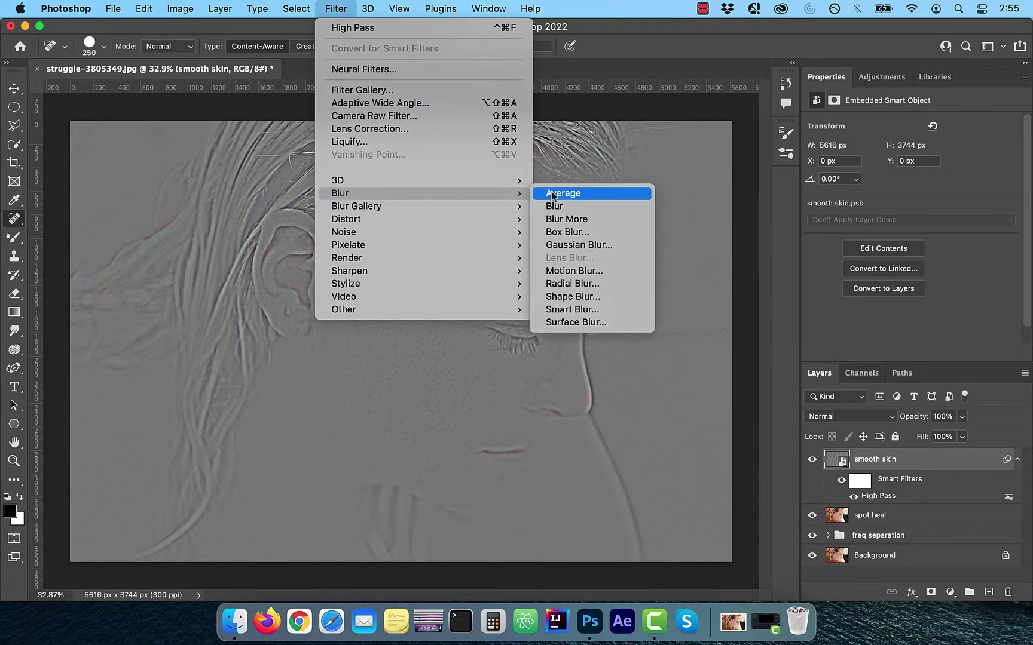
{"action": "left_click", "coordinate": [594, 245]}
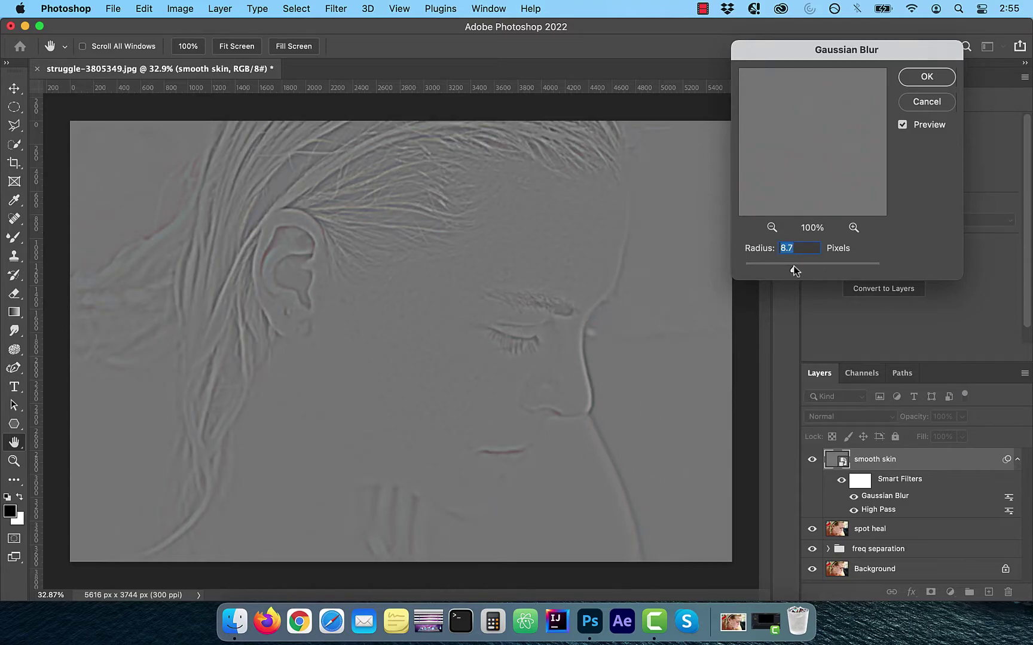
{"action": "left_click", "coordinate": [927, 77]}
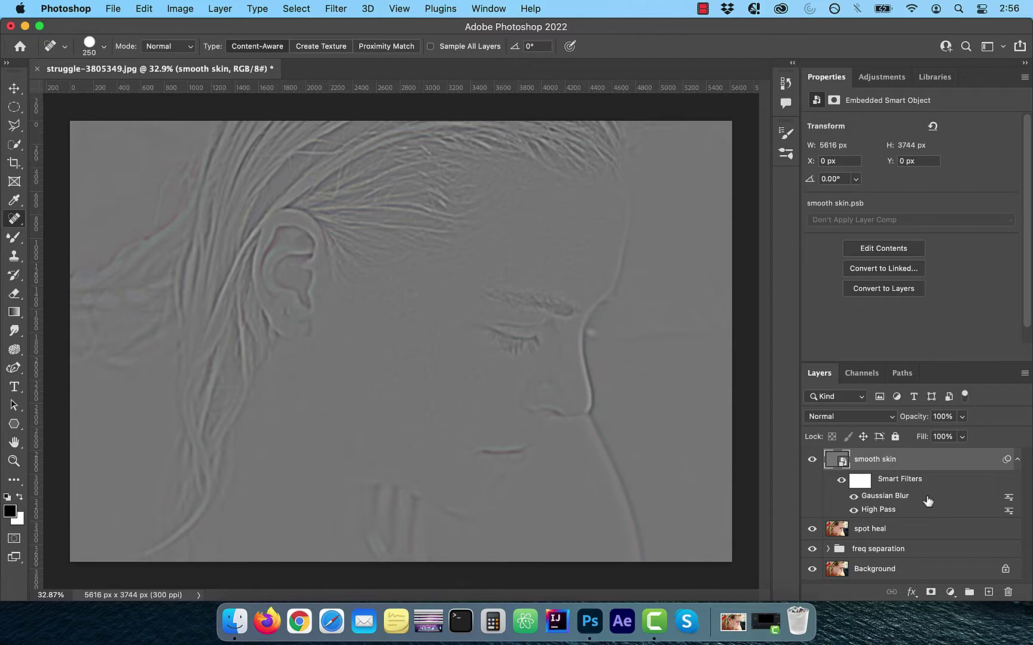
{"action": "key", "text": "super+i"}
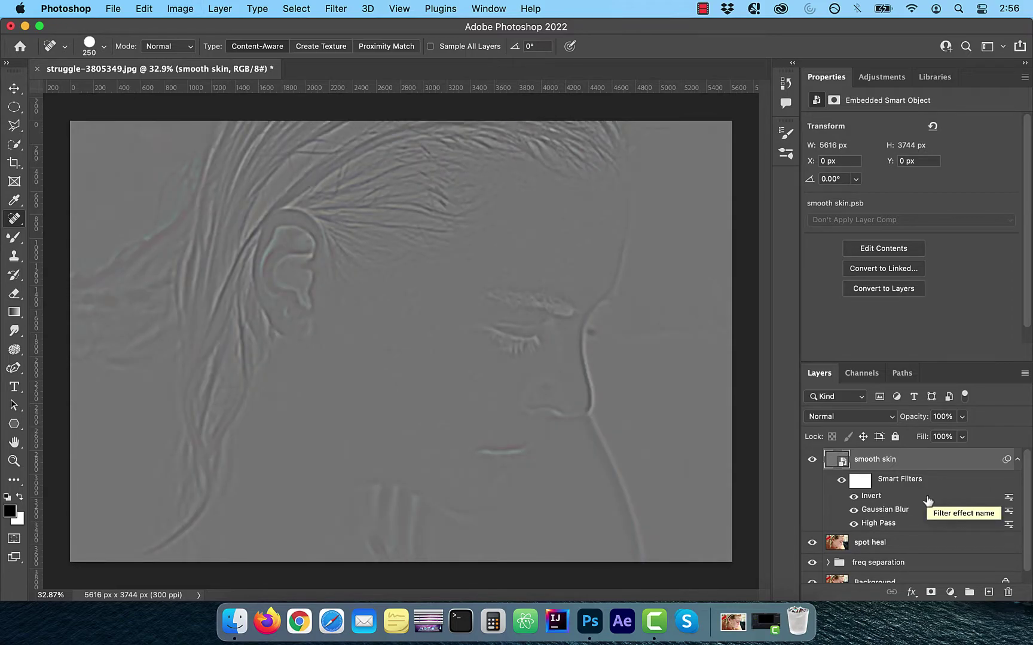
{"action": "left_click", "coordinate": [867, 416]}
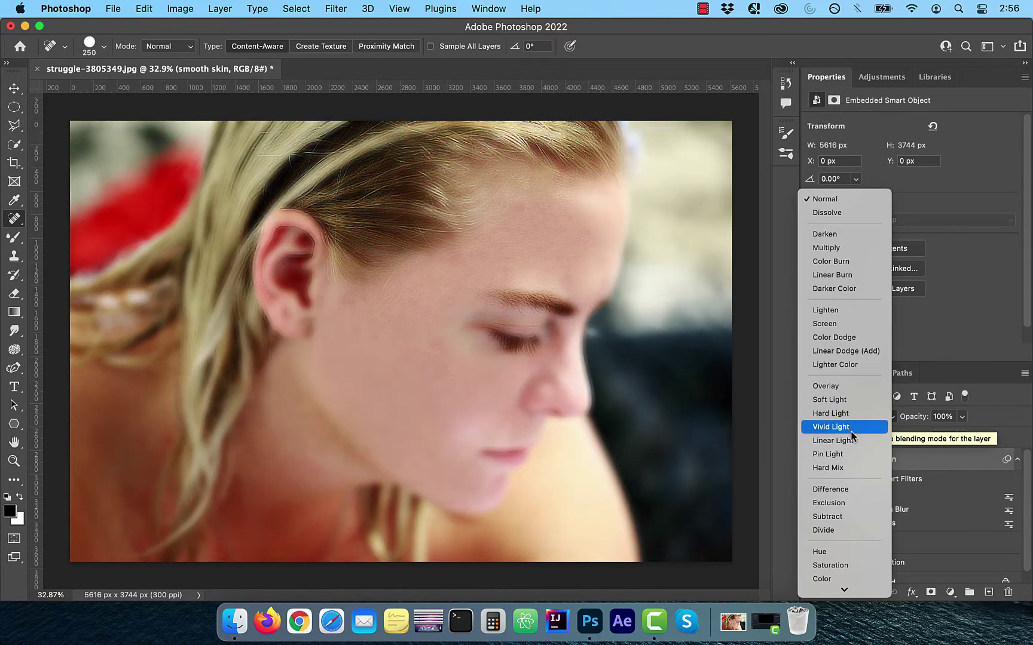
Step: Set smooth skin to Linear Light, add a black mask, and paint smoothing over cheek and forehead
{"action": "left_click", "coordinate": [844, 441]}
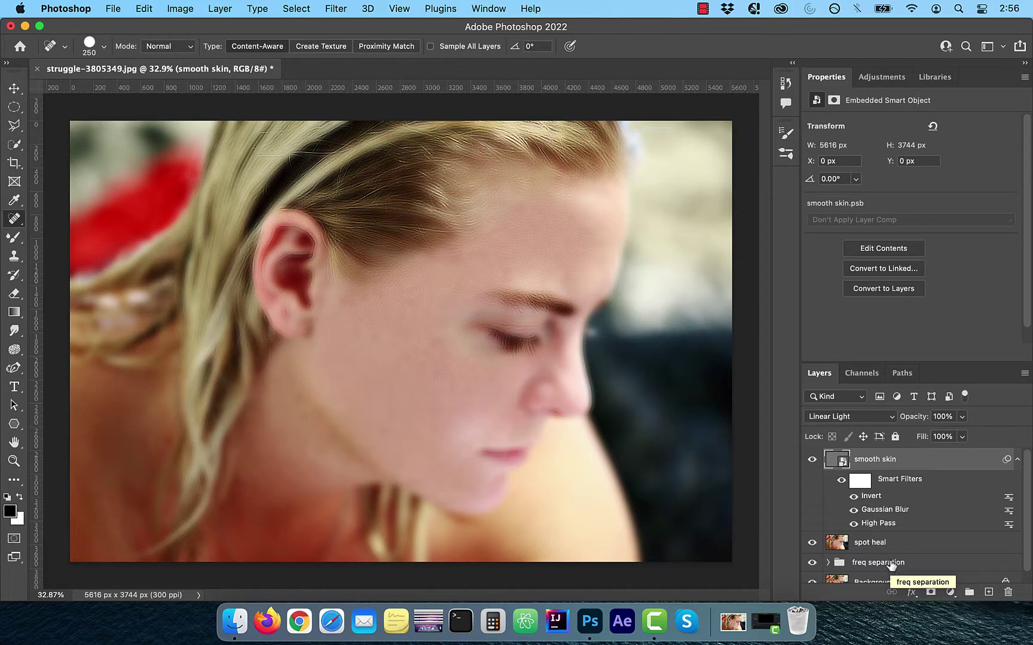
{"action": "left_click", "coordinate": [930, 593], "text": "alt"}
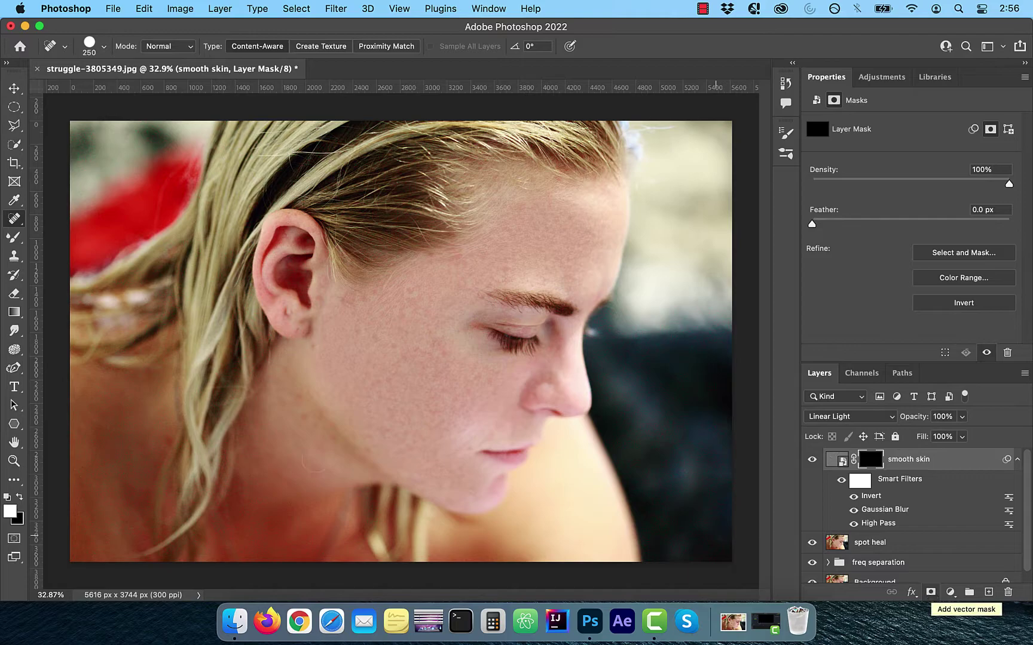
{"action": "left_click_drag", "start_coordinate": [14, 237], "coordinate": [70, 233]}
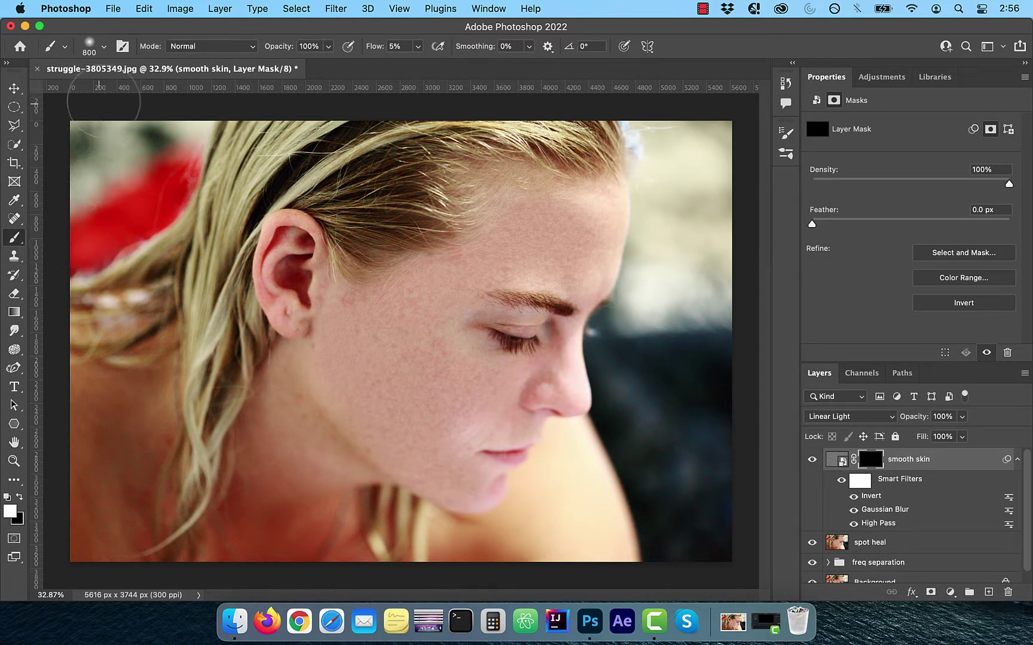
{"action": "key", "text": "bracketleft"}
{"action": "key", "text": "bracketleft"}
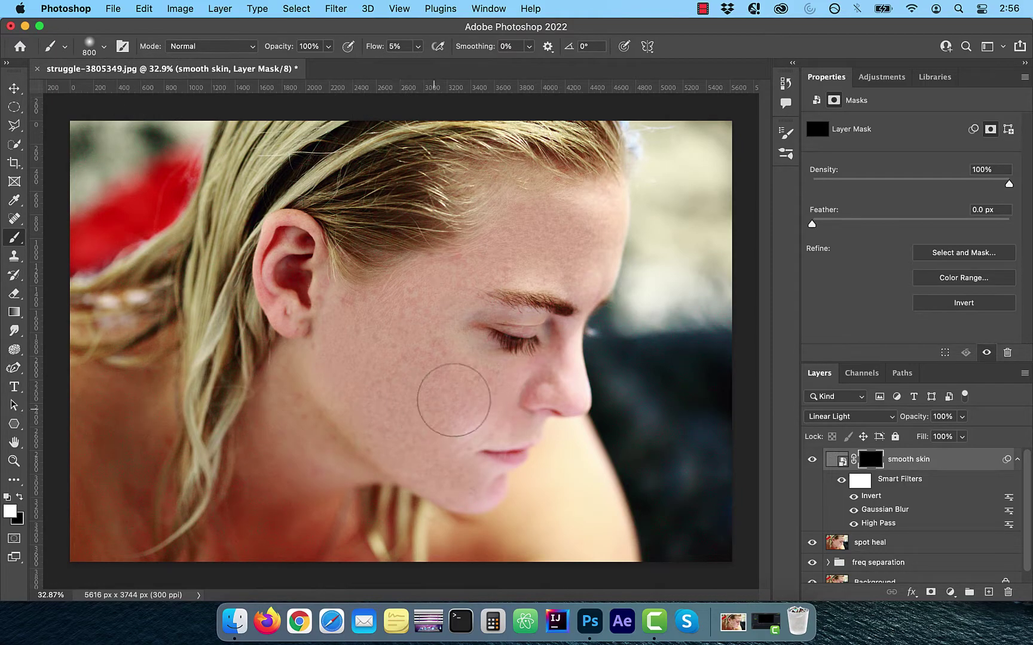
{"action": "mouse_move", "coordinate": [452, 396]}
{"action": "left_mouse_down"}
{"action": "mouse_move", "coordinate": [436, 381]}
{"action": "mouse_move", "coordinate": [472, 398]}
{"action": "mouse_move", "coordinate": [412, 414]}
{"action": "mouse_move", "coordinate": [432, 467]}
{"action": "mouse_move", "coordinate": [376, 381]}
{"action": "mouse_move", "coordinate": [431, 298]}
{"action": "mouse_move", "coordinate": [404, 315]}
{"action": "mouse_move", "coordinate": [427, 348]}
{"action": "mouse_move", "coordinate": [401, 325]}
{"action": "mouse_move", "coordinate": [347, 347]}
{"action": "mouse_move", "coordinate": [343, 377]}
{"action": "mouse_move", "coordinate": [384, 427]}
{"action": "mouse_move", "coordinate": [402, 303]}
{"action": "mouse_move", "coordinate": [504, 251]}
{"action": "mouse_move", "coordinate": [582, 226]}
{"action": "mouse_move", "coordinate": [554, 230]}
{"action": "mouse_move", "coordinate": [574, 240]}
{"action": "left_mouse_up"}
{"action": "scroll", "coordinate": [572, 238], "scroll_direction": "up", "scroll_amount": 3}
{"action": "scroll", "coordinate": [526, 257], "scroll_direction": "down", "scroll_amount": 5}
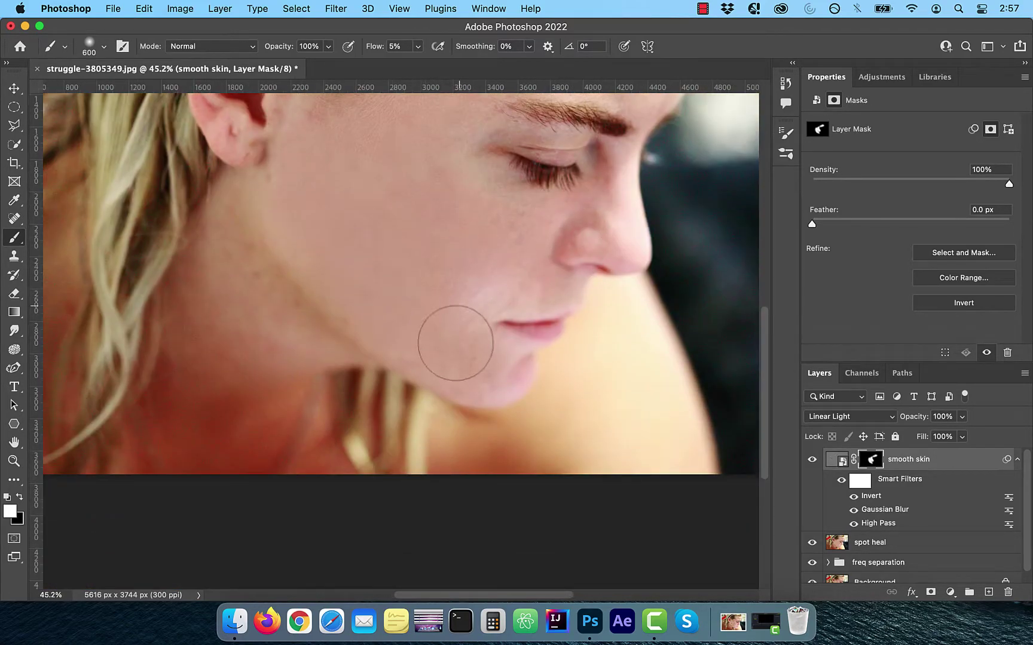
{"action": "scroll", "coordinate": [454, 345], "scroll_direction": "up", "scroll_amount": 5}
{"action": "scroll", "coordinate": [418, 269], "scroll_direction": "right", "scroll_amount": 5}
{"action": "mouse_move", "coordinate": [439, 178]}
{"action": "left_mouse_down"}
{"action": "mouse_move", "coordinate": [460, 229]}
{"action": "mouse_move", "coordinate": [387, 225]}
{"action": "mouse_move", "coordinate": [489, 192]}
{"action": "mouse_move", "coordinate": [464, 219]}
{"action": "mouse_move", "coordinate": [477, 167]}
{"action": "mouse_move", "coordinate": [344, 242]}
{"action": "mouse_move", "coordinate": [267, 245]}
{"action": "mouse_move", "coordinate": [182, 328]}
{"action": "mouse_move", "coordinate": [189, 387]}
{"action": "mouse_move", "coordinate": [286, 454]}
{"action": "mouse_move", "coordinate": [267, 488]}
{"action": "left_mouse_up"}
Step: Lower the smooth skin opacity to 64% and compare the result with the original photo
{"action": "key", "text": "super+0"}
{"action": "left_click", "coordinate": [962, 419]}
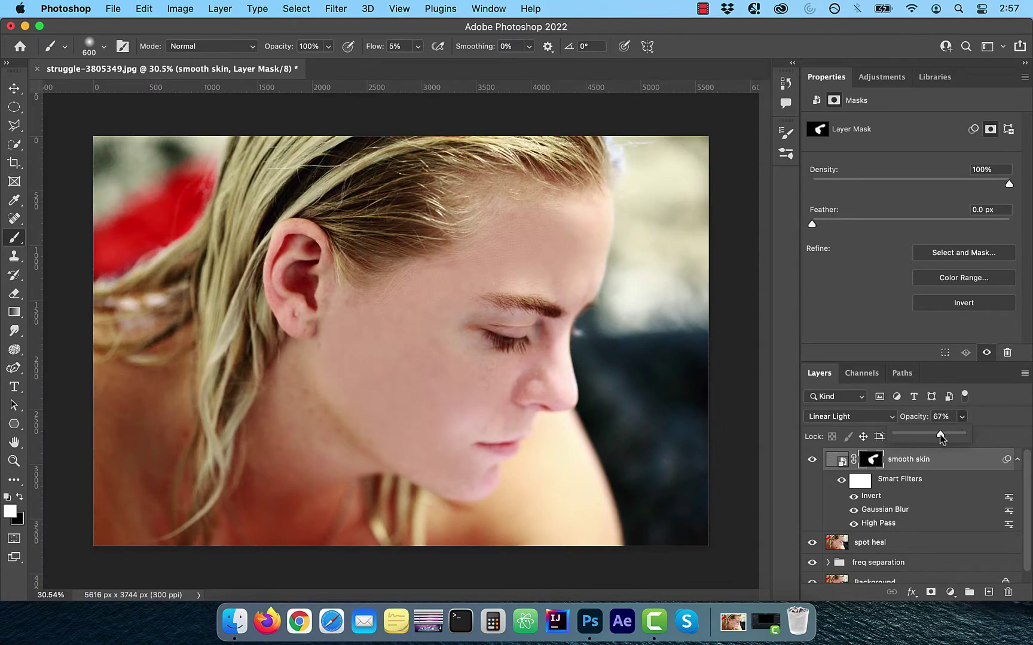
{"action": "left_click_drag", "start_coordinate": [940, 438], "coordinate": [938, 438]}
{"action": "scroll", "coordinate": [576, 473], "scroll_direction": "down", "scroll_amount": 1}
{"action": "scroll", "coordinate": [811, 576], "scroll_direction": "down", "scroll_amount": 1}
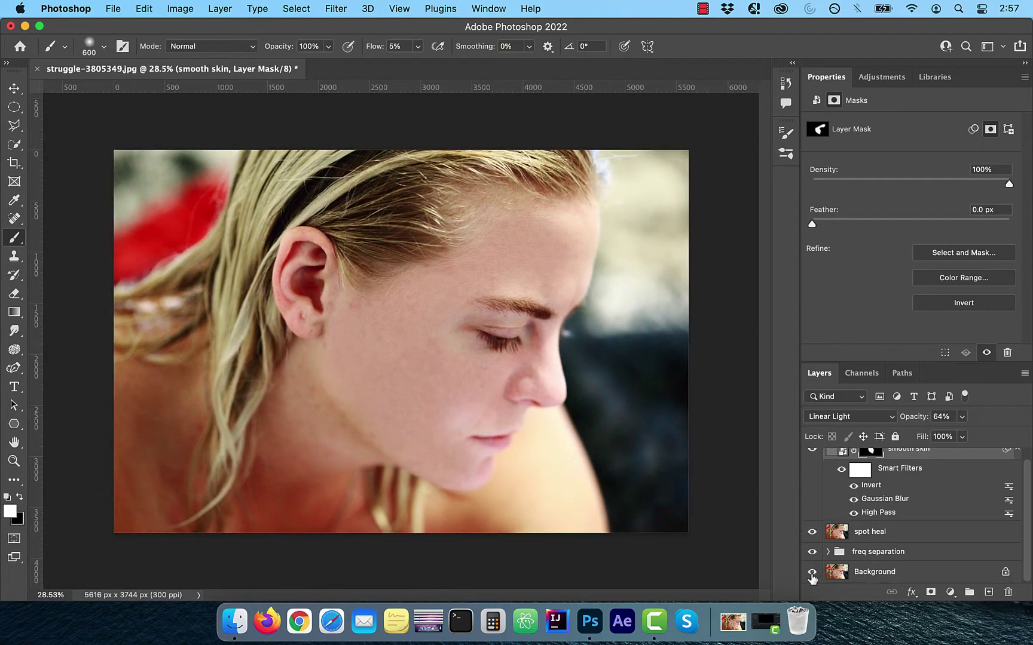
{"action": "left_click", "coordinate": [812, 573], "text": "alt"}
{"action": "left_click", "coordinate": [811, 574], "text": "alt"}
{"action": "scroll", "coordinate": [926, 531], "scroll_direction": "up", "scroll_amount": 1}
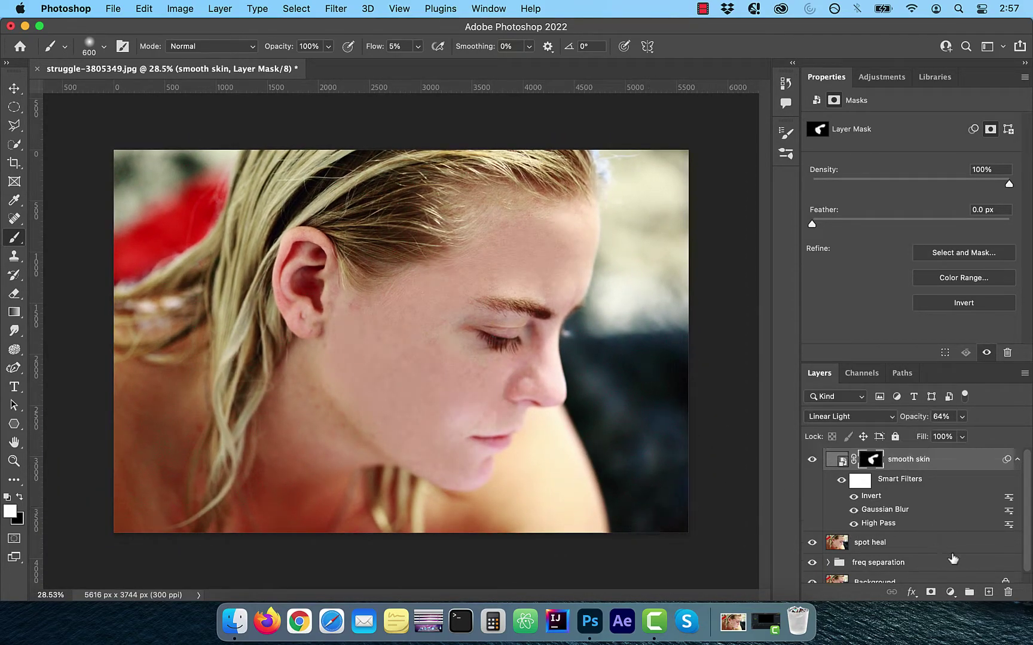
Step: Add a brightening Curves layer named Dodge and invert its mask to black
{"action": "left_click", "coordinate": [950, 592]}
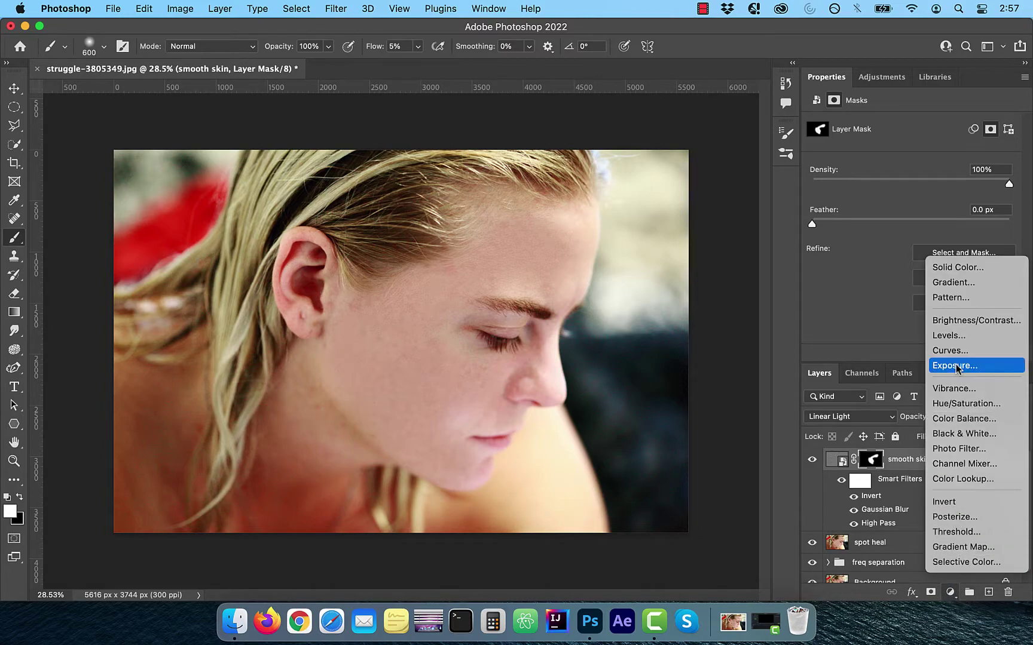
{"action": "left_click", "coordinate": [954, 351]}
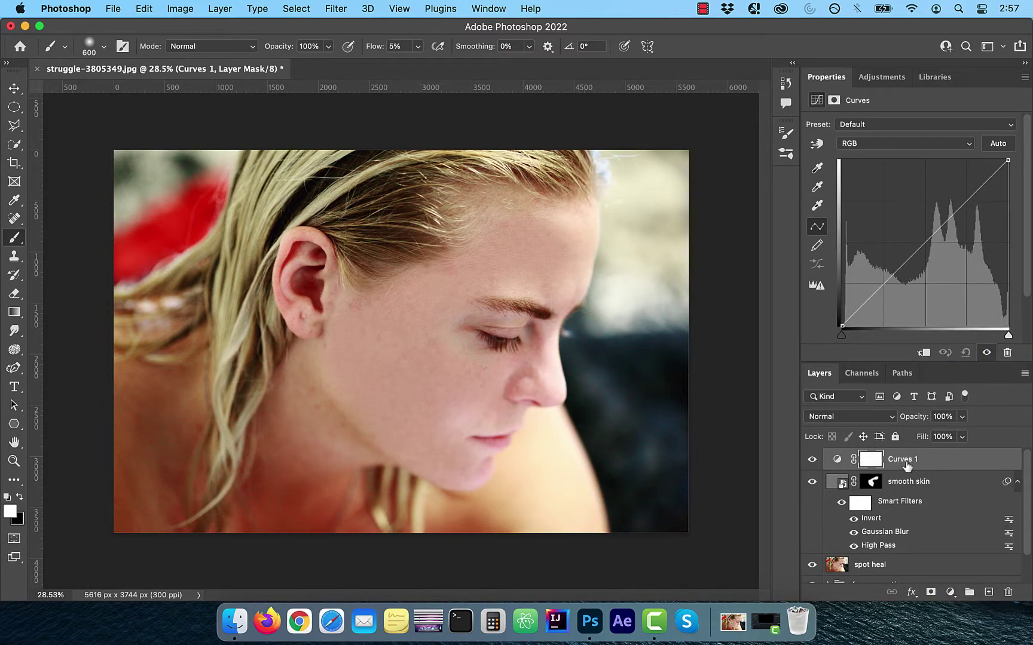
{"action": "double_click", "coordinate": [903, 459]}
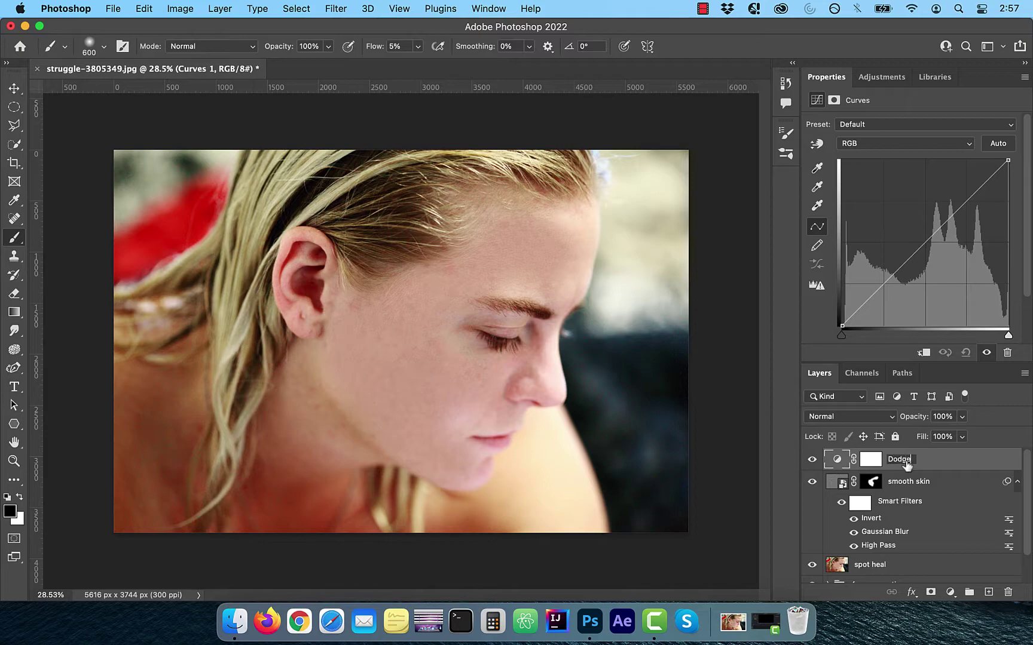
{"action": "key", "text": "Return"}
{"action": "mouse_move", "coordinate": [925, 242]}
{"action": "left_mouse_down"}
{"action": "mouse_move", "coordinate": [947, 210]}
{"action": "mouse_move", "coordinate": [919, 239]}
{"action": "left_mouse_up"}
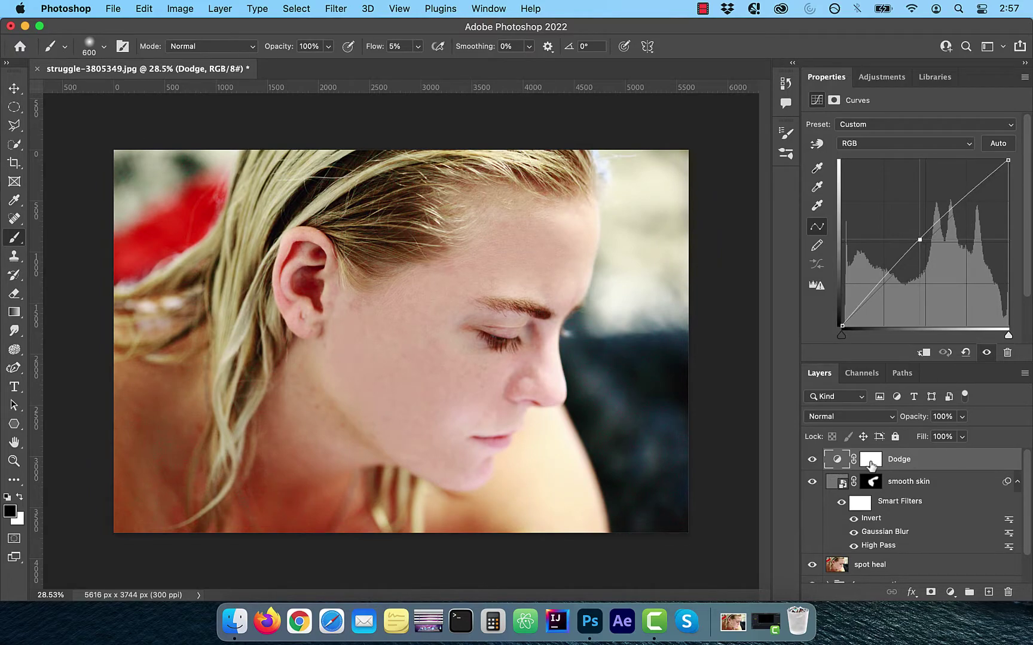
{"action": "left_click", "coordinate": [870, 460]}
{"action": "key", "text": "super+i"}
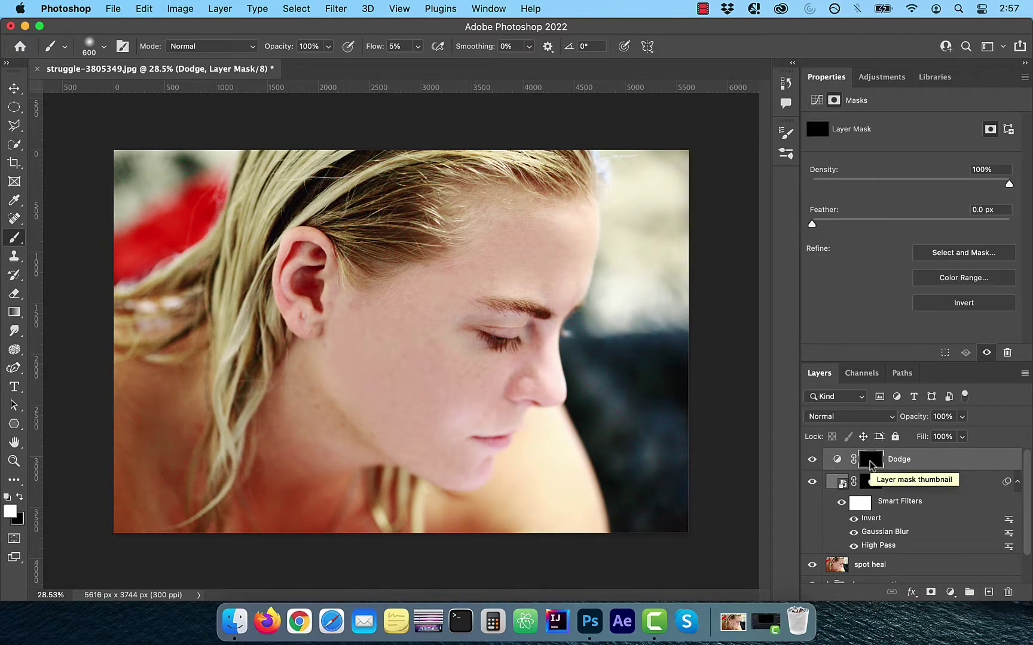
Step: Add a second Curves layer with the curve pulled down to darken
{"action": "left_click", "coordinate": [957, 592]}
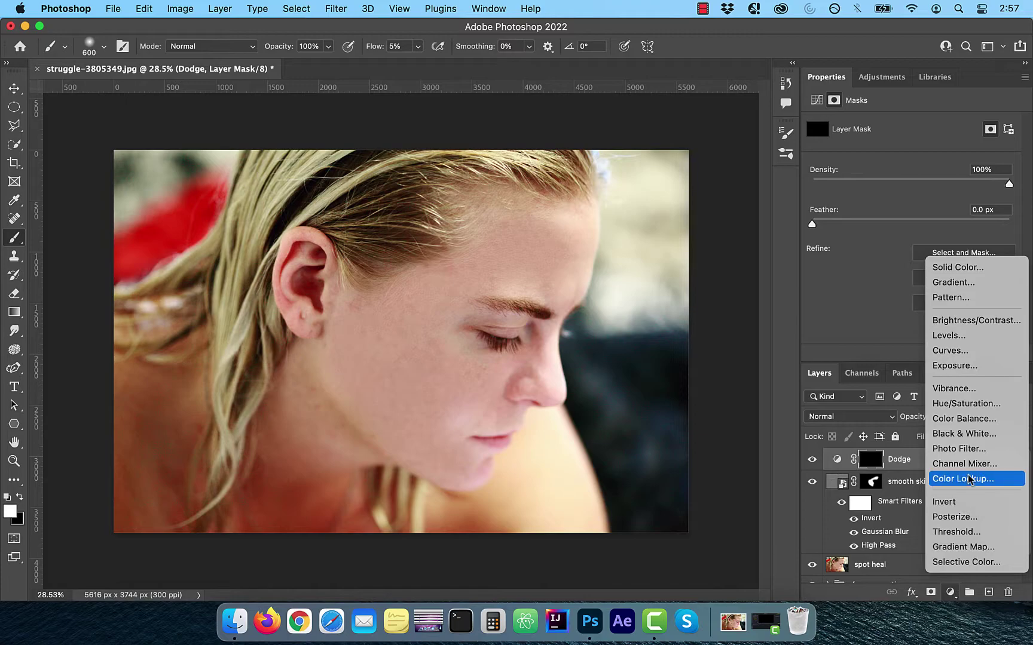
{"action": "left_click", "coordinate": [956, 350]}
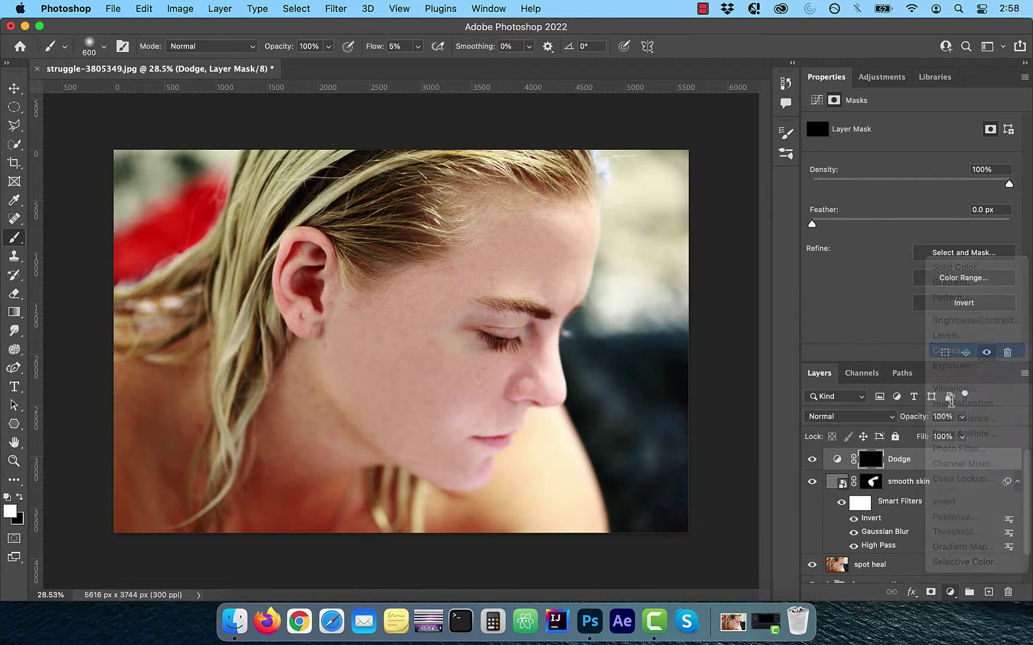
{"action": "left_click_drag", "start_coordinate": [921, 247], "coordinate": [933, 256]}
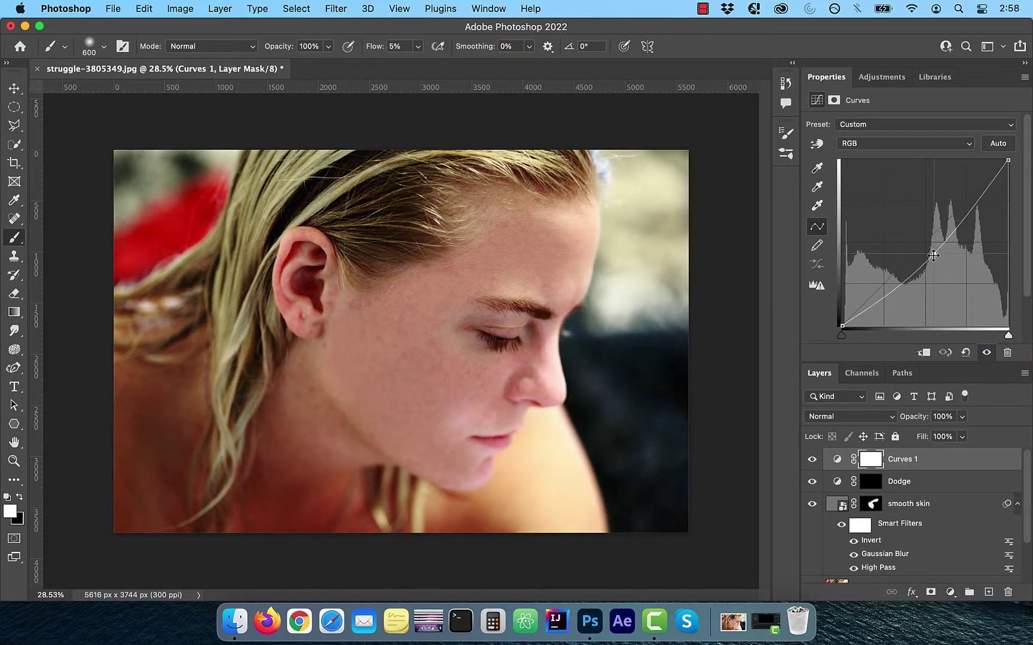
Step: Rename the darkening Curves layer to Burn and invert its mask to black
{"action": "double_click", "coordinate": [903, 459]}
{"action": "key", "text": "Return"}
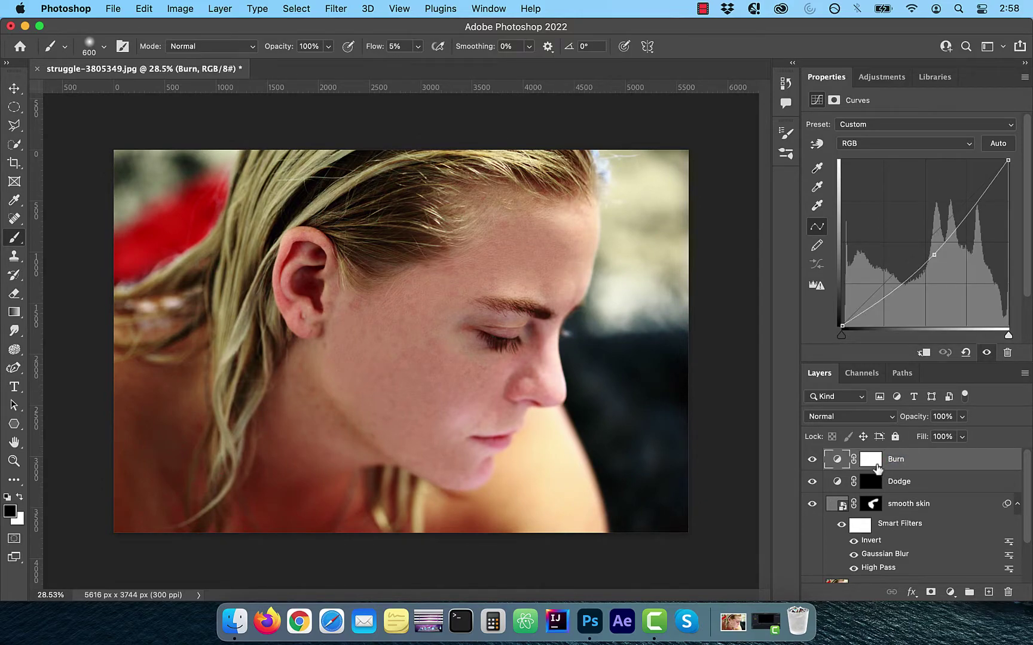
{"action": "key", "text": "super+i"}
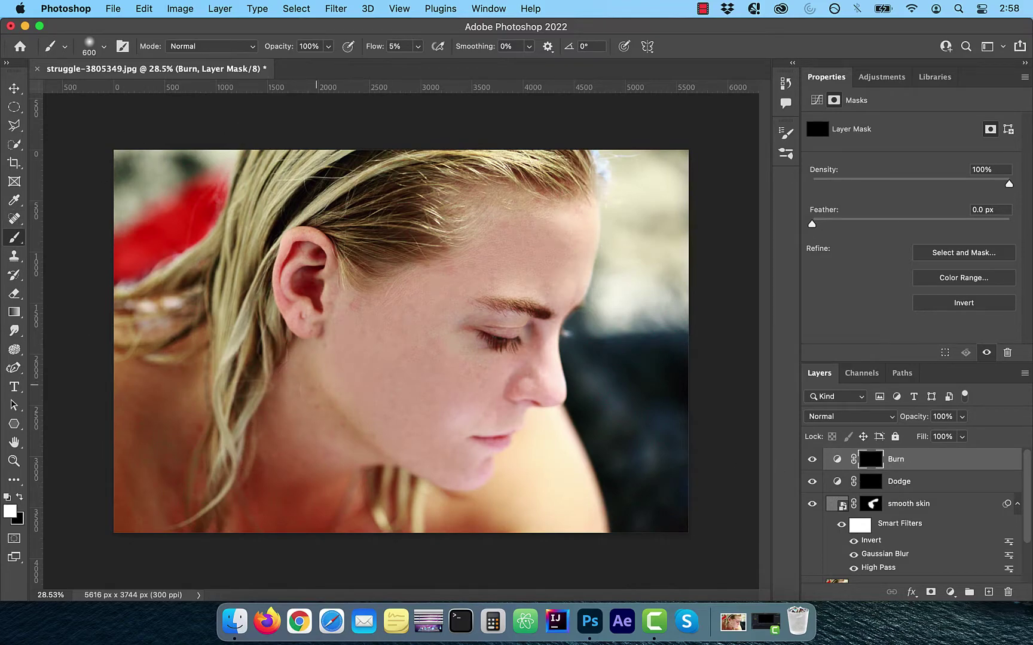
Step: Paint the Burn mask with a 300 px brush along the jawline, nose and chin shadows
{"action": "key", "text": "bracketleft"}
{"action": "key", "text": "bracketleft"}
{"action": "key", "text": "bracketleft"}
{"action": "mouse_move", "coordinate": [314, 389]}
{"action": "left_mouse_down"}
{"action": "mouse_move", "coordinate": [350, 437]}
{"action": "mouse_move", "coordinate": [336, 427]}
{"action": "mouse_move", "coordinate": [392, 461]}
{"action": "left_mouse_up"}
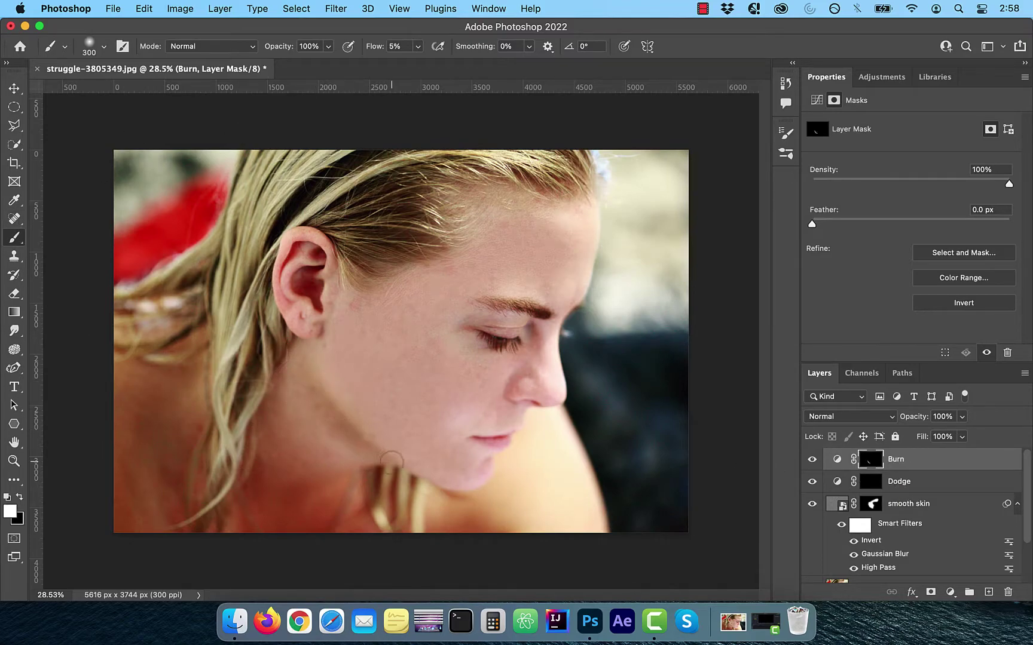
{"action": "left_click_drag", "start_coordinate": [531, 363], "coordinate": [520, 399]}
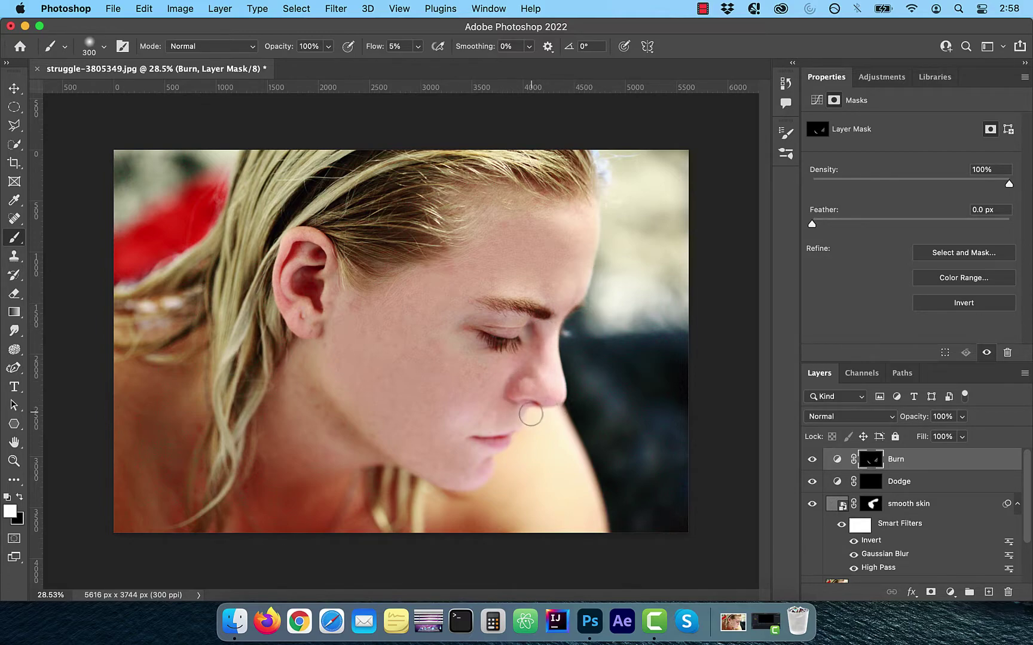
{"action": "left_click_drag", "start_coordinate": [472, 485], "coordinate": [438, 492]}
{"action": "left_click", "coordinate": [812, 459]}
{"action": "left_click", "coordinate": [812, 459]}
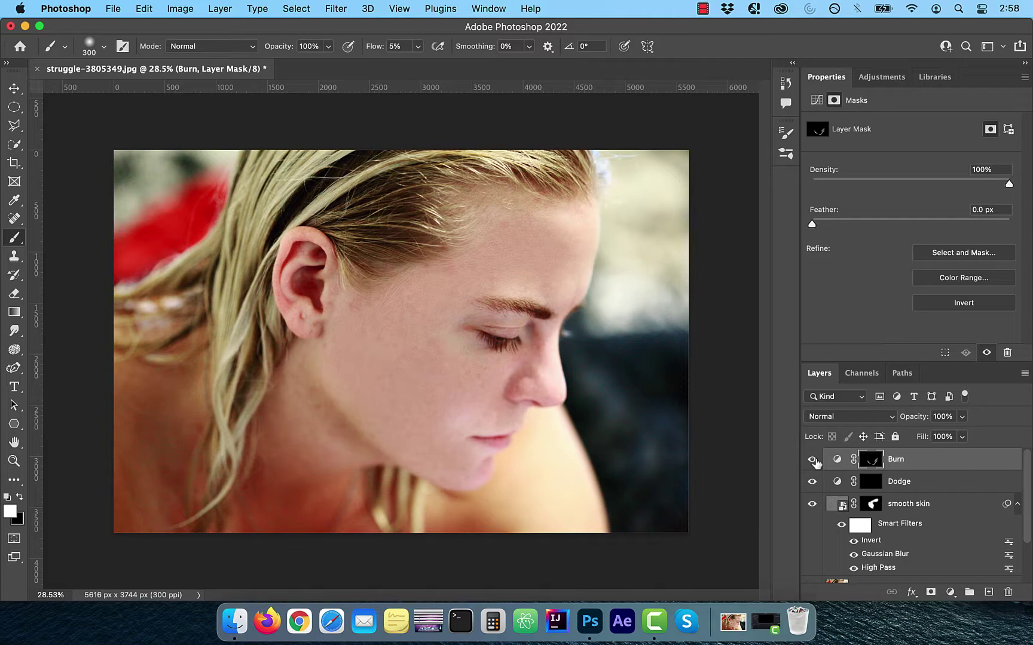
{"action": "left_click", "coordinate": [962, 417]}
{"action": "left_click", "coordinate": [812, 459]}
{"action": "left_click", "coordinate": [812, 459]}
{"action": "left_click", "coordinate": [812, 459]}
Step: Paint the Dodge mask with a 600 px brush to brighten the cheek
{"action": "left_click", "coordinate": [825, 484]}
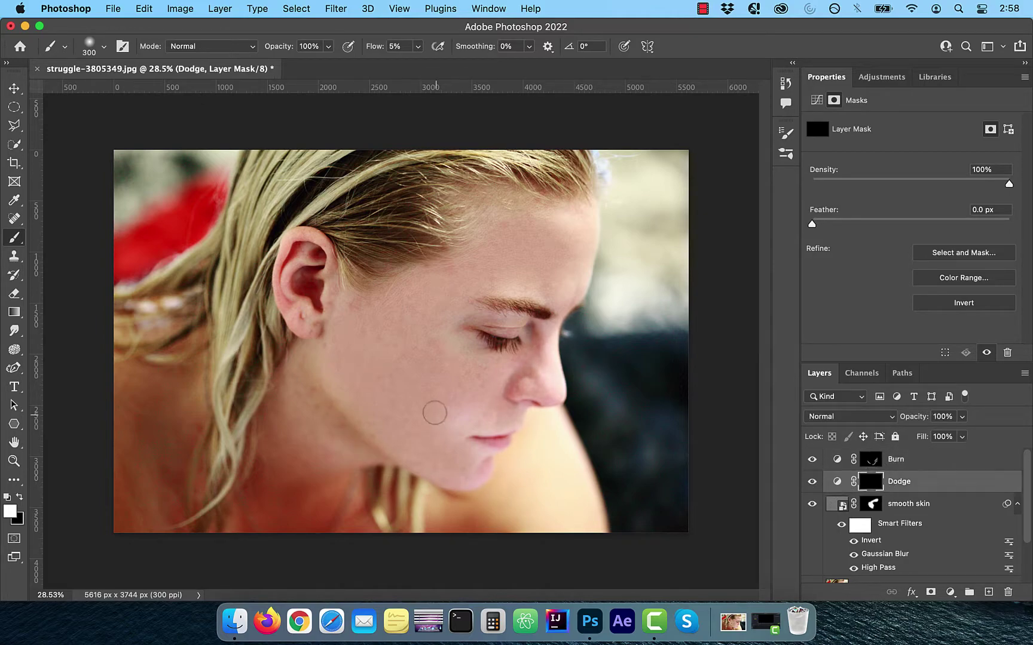
{"action": "key", "text": "bracketright"}
{"action": "key", "text": "bracketright"}
{"action": "key", "text": "bracketright"}
{"action": "mouse_move", "coordinate": [470, 396]}
{"action": "left_mouse_down"}
{"action": "mouse_move", "coordinate": [406, 355]}
{"action": "mouse_move", "coordinate": [334, 340]}
{"action": "mouse_move", "coordinate": [482, 280]}
{"action": "mouse_move", "coordinate": [550, 267]}
{"action": "mouse_move", "coordinate": [544, 349]}
{"action": "mouse_move", "coordinate": [496, 362]}
{"action": "left_mouse_up"}
{"action": "left_click", "coordinate": [812, 482]}
{"action": "left_click", "coordinate": [811, 481]}
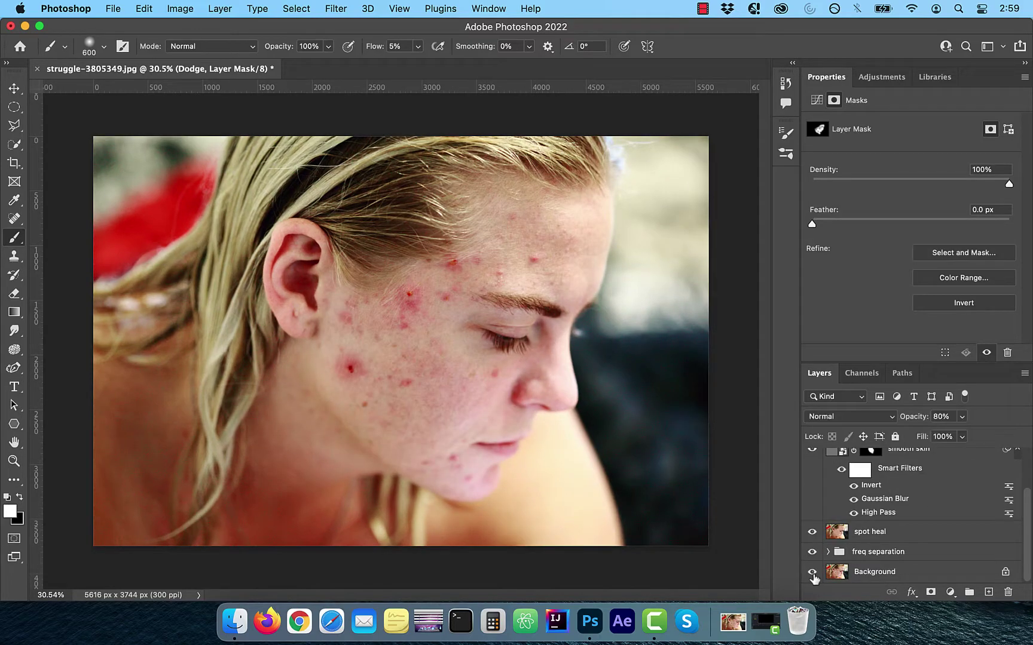
{"action": "left_click", "coordinate": [811, 573], "text": "alt"}
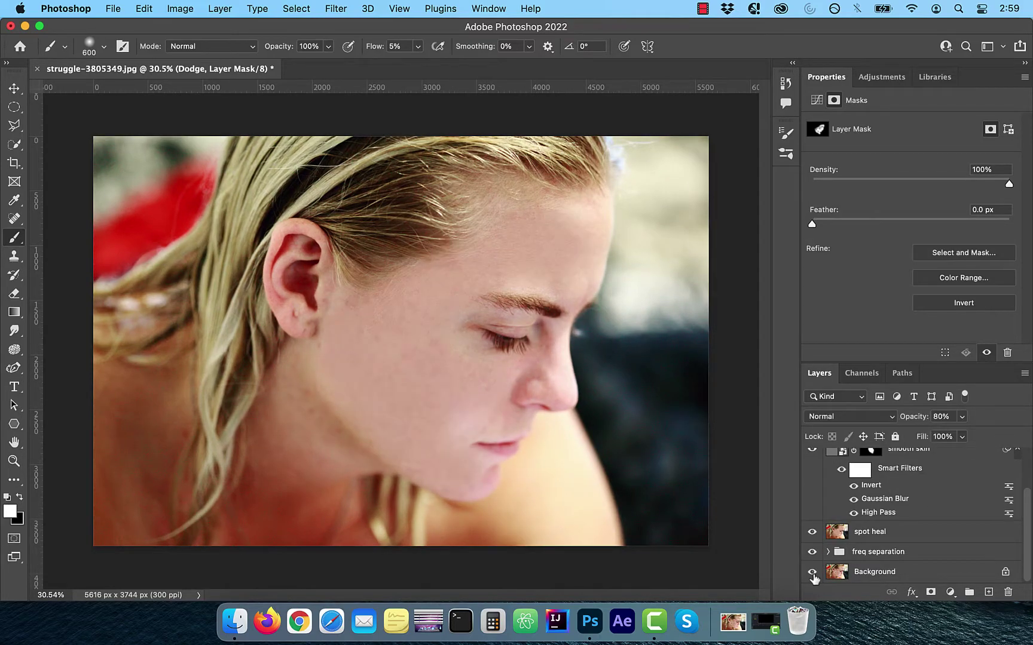
{"action": "left_click", "coordinate": [811, 572], "text": "alt"}
{"action": "left_click", "coordinate": [812, 573], "text": "alt"}
{"action": "left_click", "coordinate": [811, 572], "text": "alt"}
{"action": "left_click", "coordinate": [812, 573], "text": "alt"}
{"action": "left_click", "coordinate": [812, 573], "text": "alt"}
{"action": "left_click", "coordinate": [811, 573], "text": "alt"}
{"action": "left_click", "coordinate": [812, 572], "text": "alt"}
{"action": "left_click", "coordinate": [811, 572], "text": "alt"}
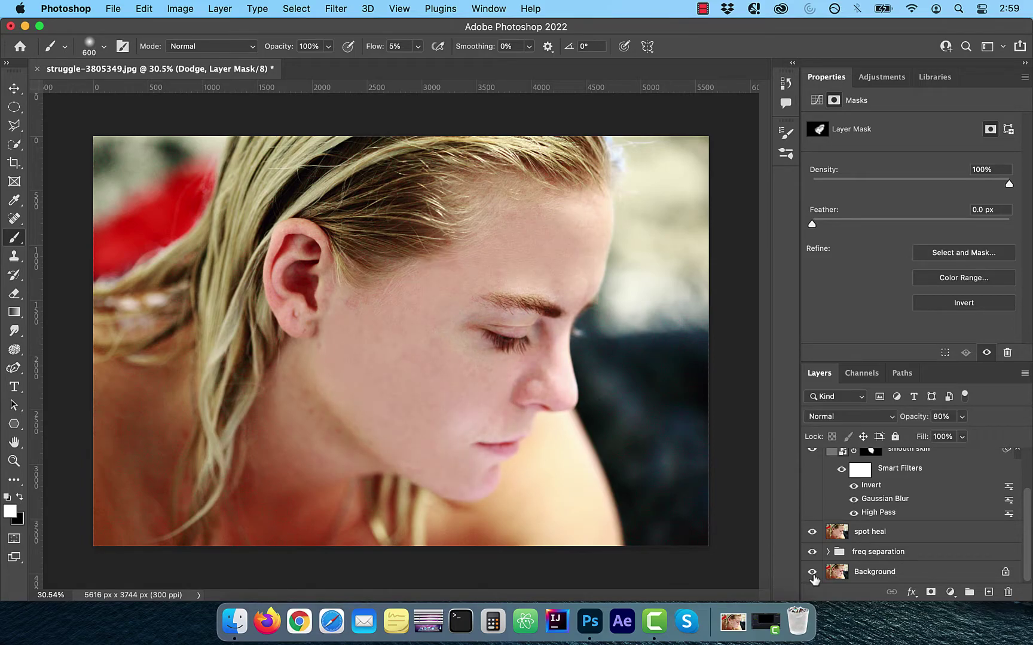